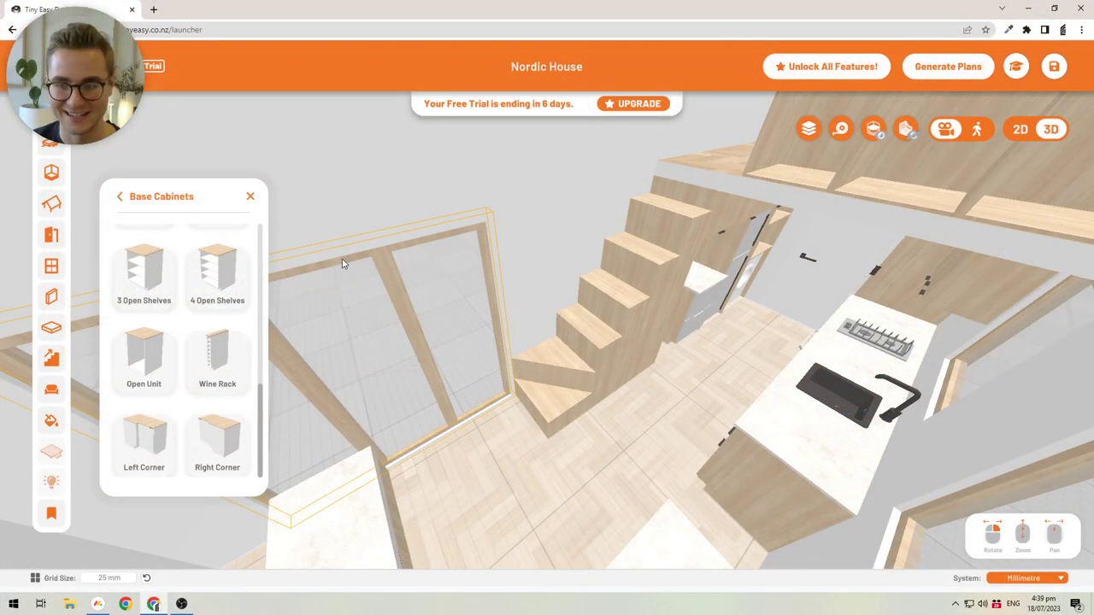
# Move the bench seat cabinet beside the exterior glass door flush against the end wall with a 0 mm gap
pyautogui.click(250, 196)
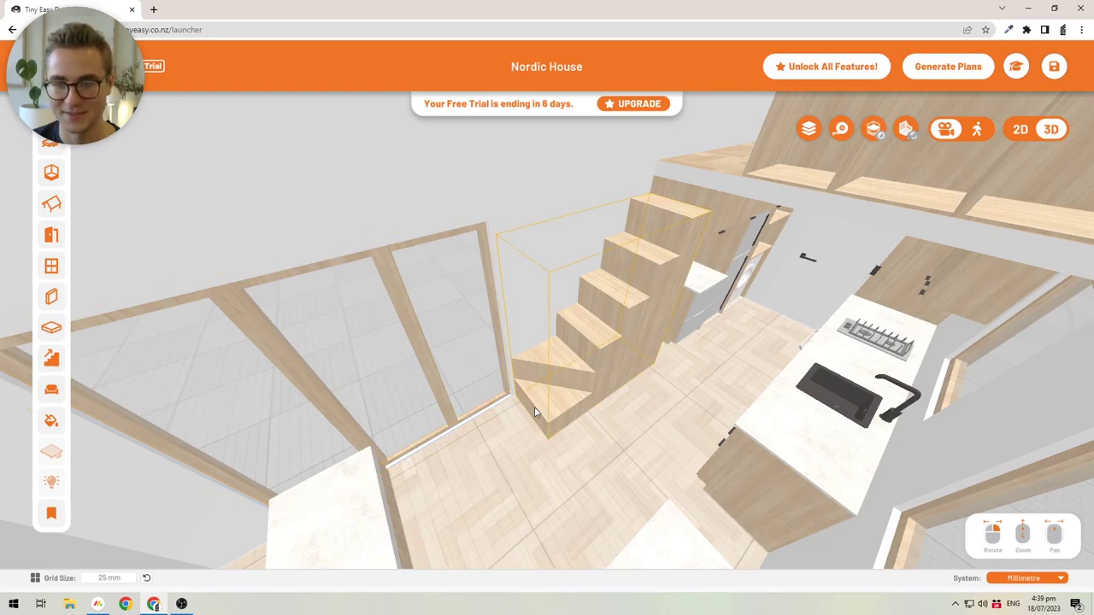
pyautogui.moveTo(499, 406); pyautogui.dragTo(622, 428)
pyautogui.scroll(2, 621, 427)
pyautogui.moveTo(621, 427); pyautogui.dragTo(621, 357, button='right')
pyautogui.moveTo(621, 357); pyautogui.dragTo(667, 379)
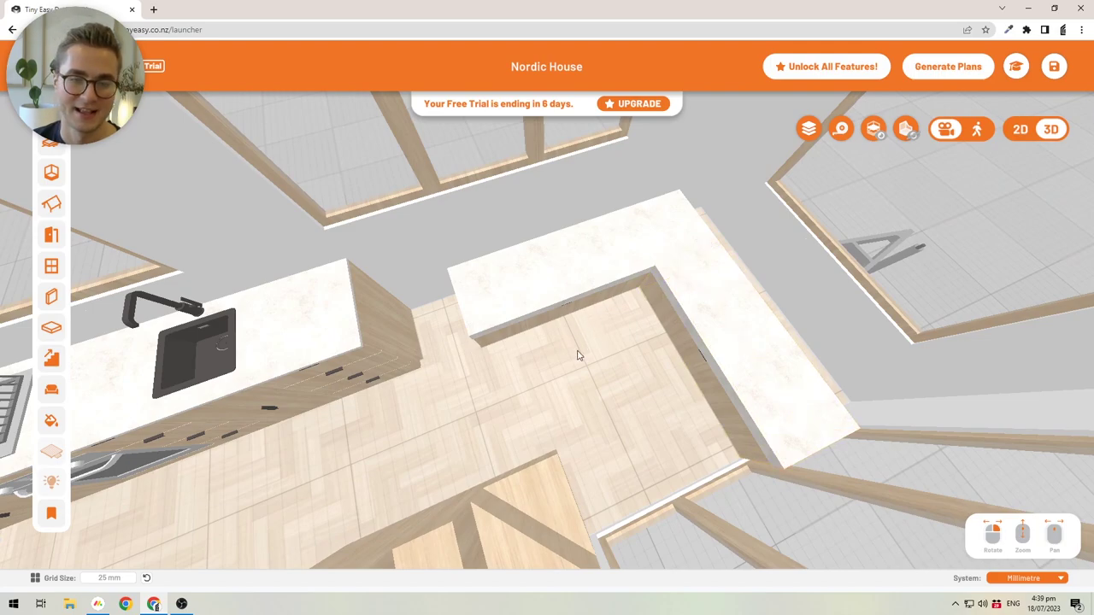
pyautogui.moveTo(574, 354); pyautogui.dragTo(439, 263)
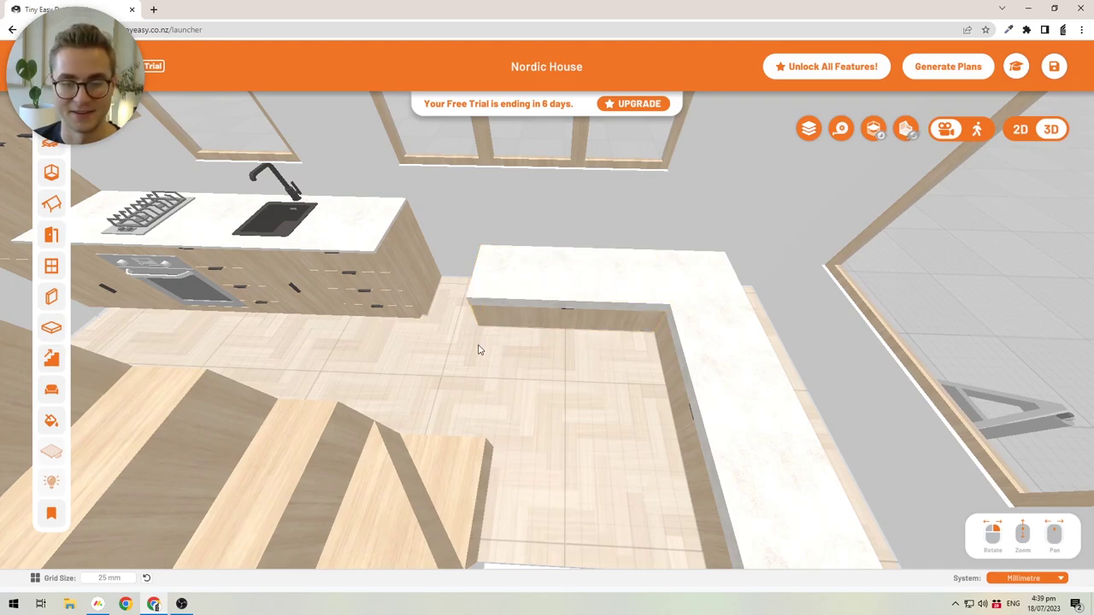
pyautogui.moveTo(476, 347); pyautogui.dragTo(422, 468)
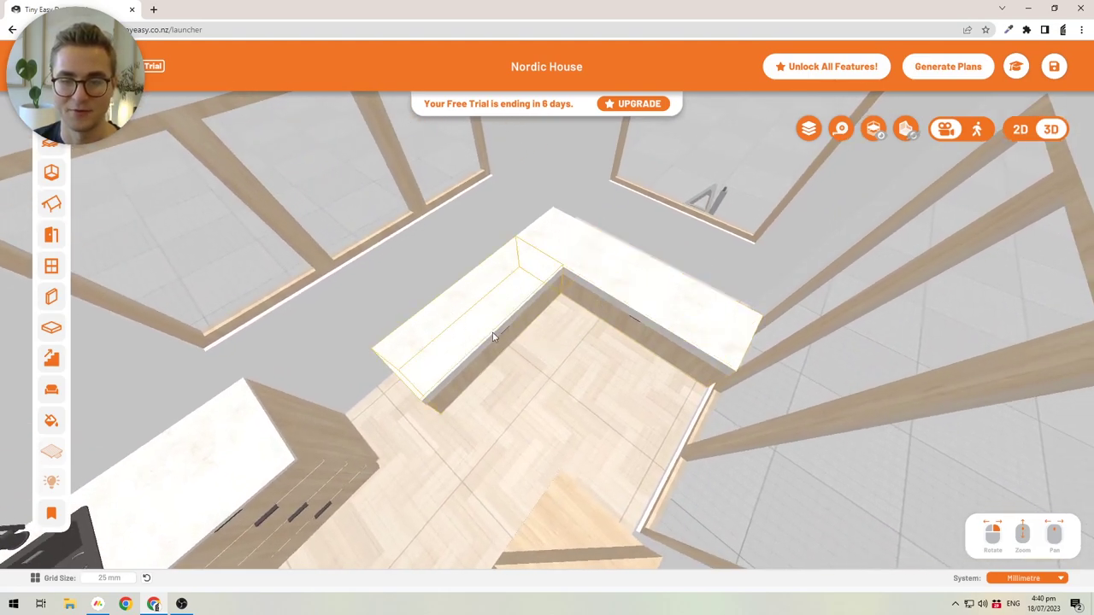
pyautogui.click(625, 289)
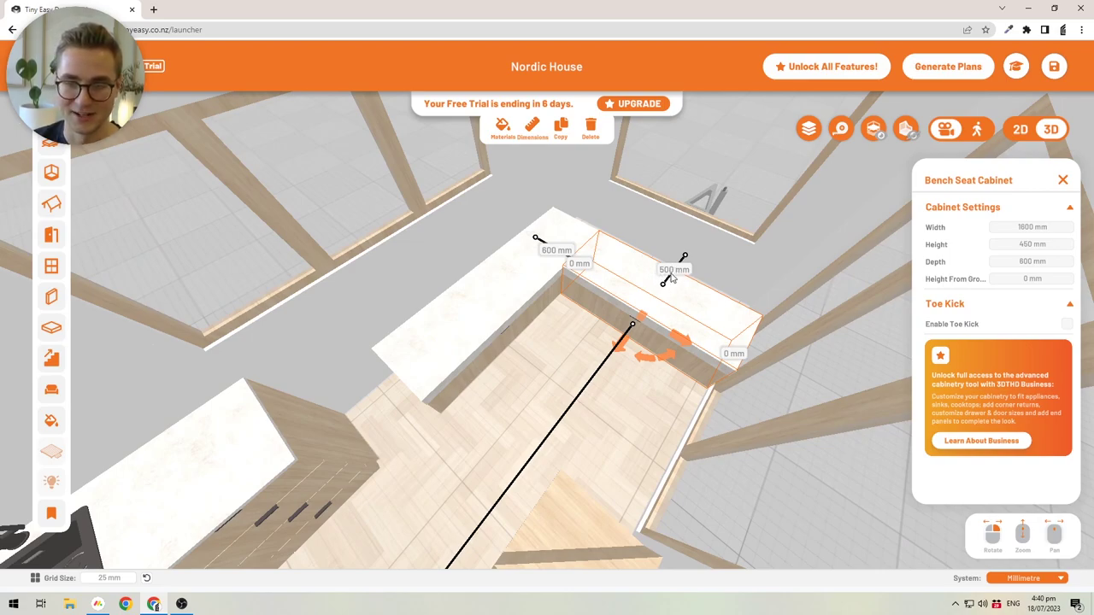
pyautogui.click(670, 275)
pyautogui.write('0')
pyautogui.press('Return')
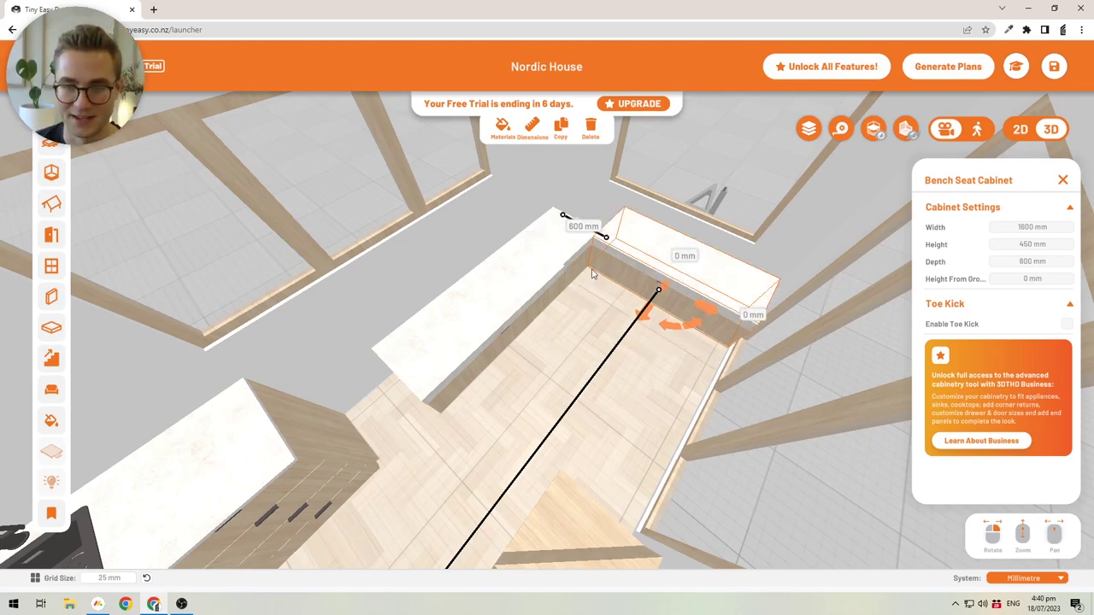
# Move the 600 mm wide corner bench seat cabinet against the end wall with a 0 mm gap
pyautogui.click(511, 289)
pyautogui.click(542, 236)
pyautogui.click(665, 253)
pyautogui.click(529, 248)
pyautogui.click(547, 237)
pyautogui.click(584, 226)
pyautogui.write('0')
pyautogui.press('Return')
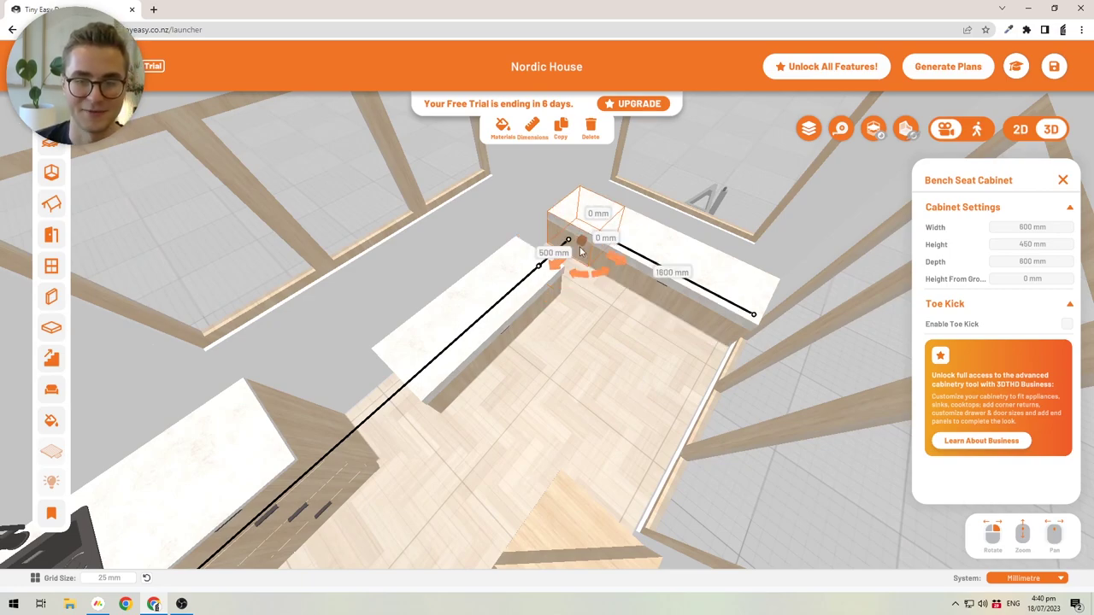
# Delete the bench seat cabinet standing along the side wall next to the kitchen units
pyautogui.moveTo(581, 246); pyautogui.dragTo(451, 340)
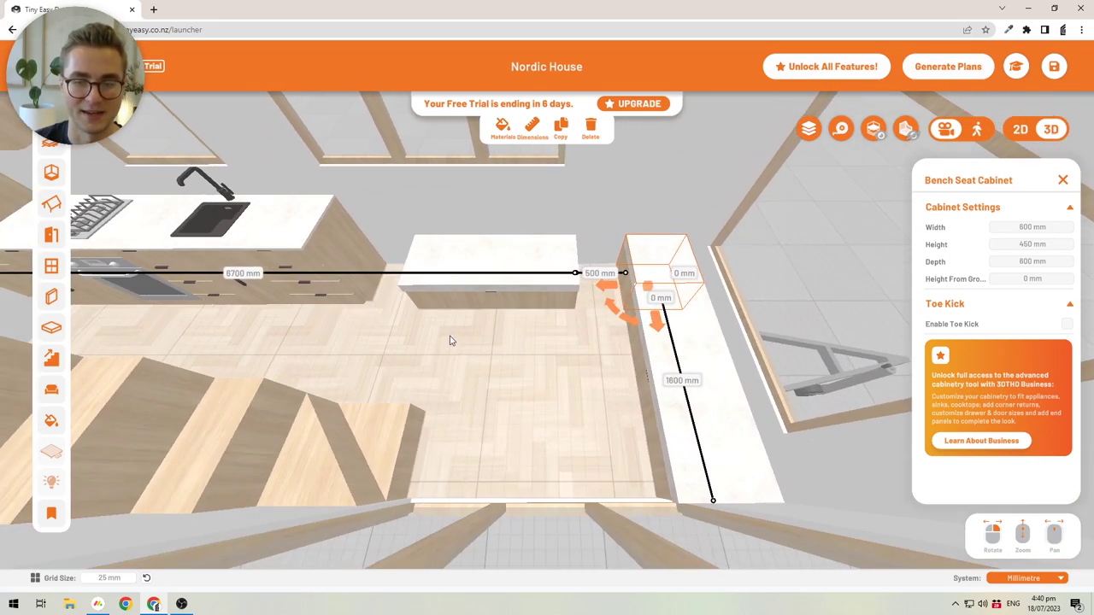
pyautogui.click(427, 286)
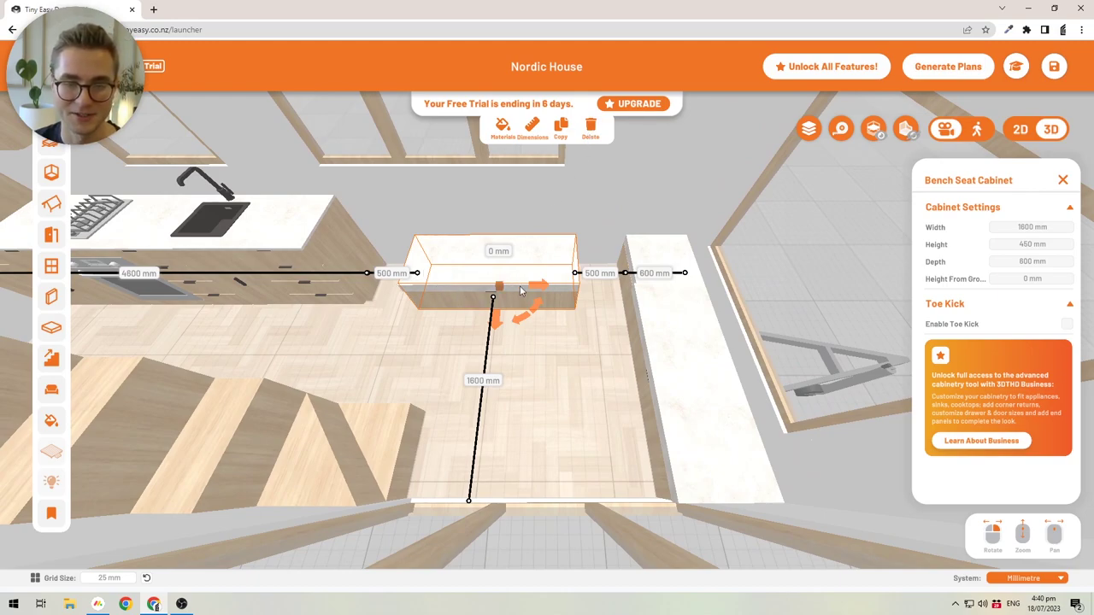
pyautogui.moveTo(542, 351); pyautogui.dragTo(579, 270)
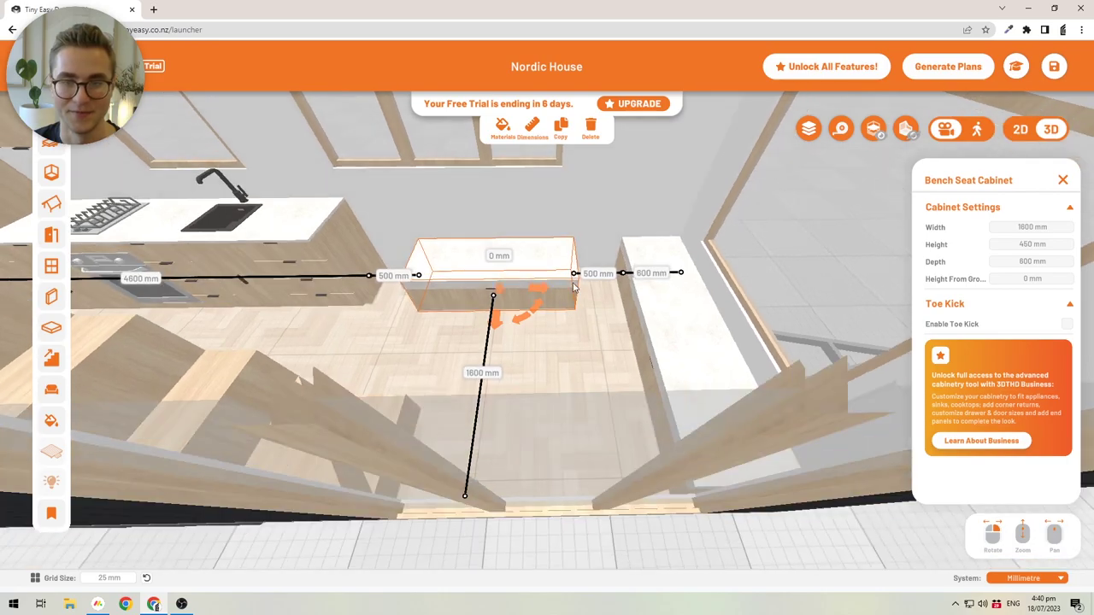
pyautogui.click(589, 126)
# Delete the 600 mm wide corner bench seat cabinet at the end wall
pyautogui.moveTo(581, 270); pyautogui.dragTo(727, 251, button='right')
pyautogui.scroll(2, 552, 225)
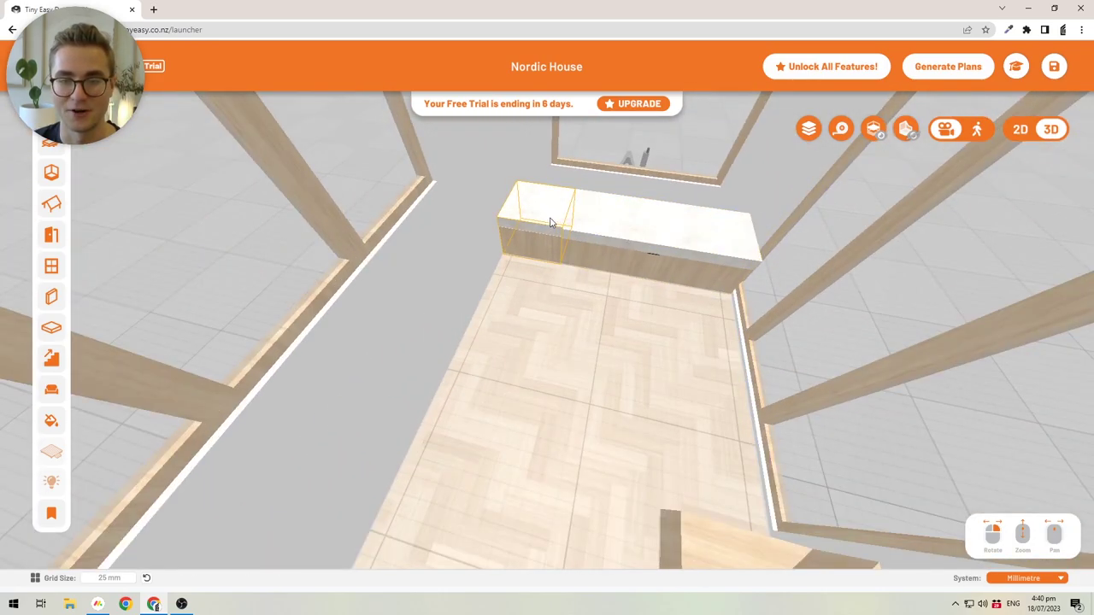
pyautogui.moveTo(552, 225); pyautogui.dragTo(401, 376, button='middle')
pyautogui.scroll(3, 574, 345)
pyautogui.moveTo(573, 345); pyautogui.dragTo(529, 428)
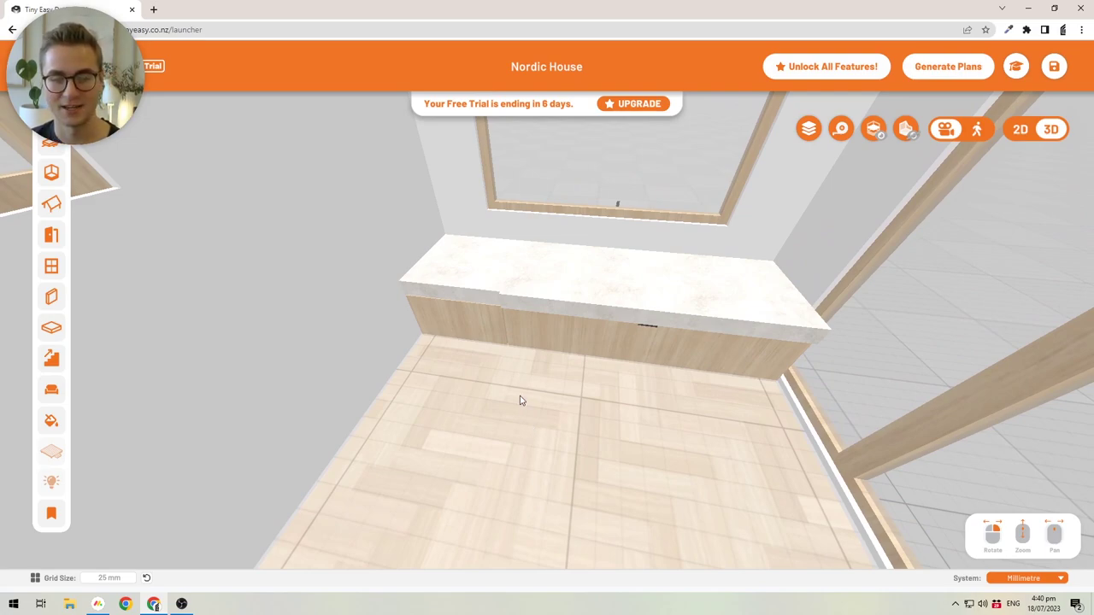
pyautogui.click(480, 293)
pyautogui.click(651, 283)
pyautogui.click(458, 270)
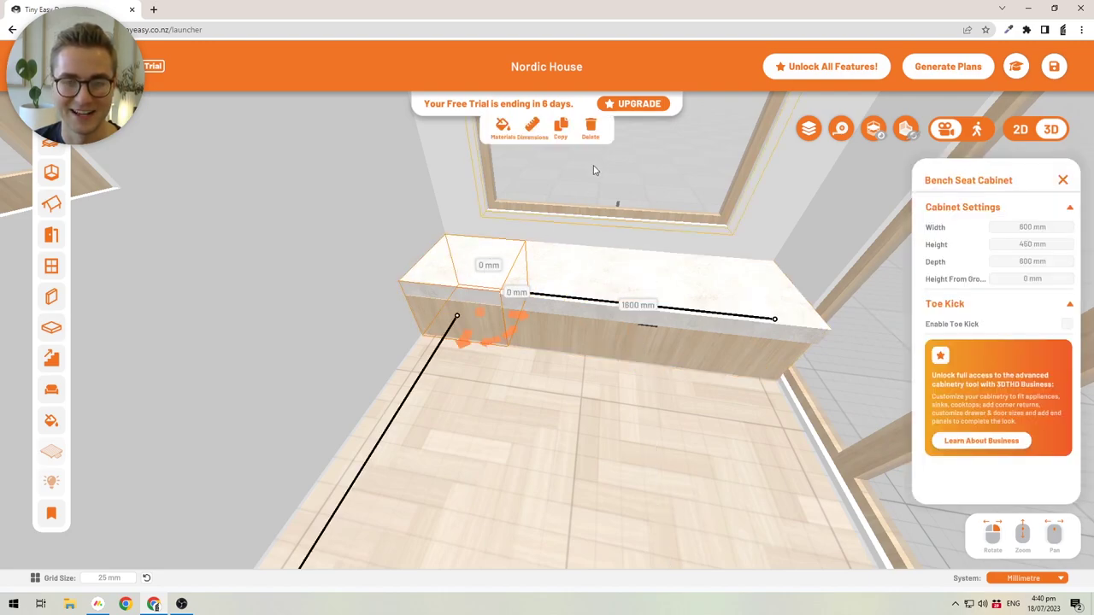
pyautogui.click(589, 129)
# Set the remaining bench seat cabinet's width to 2400 mm and slide it along the end wall into the corner
pyautogui.click(548, 289)
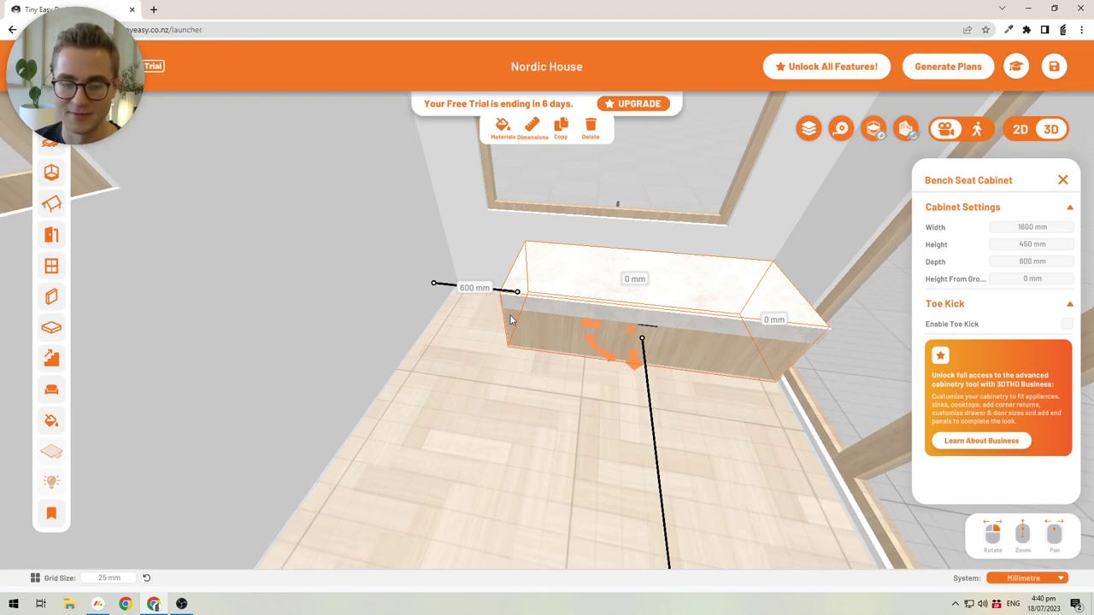
pyautogui.click(1000, 232)
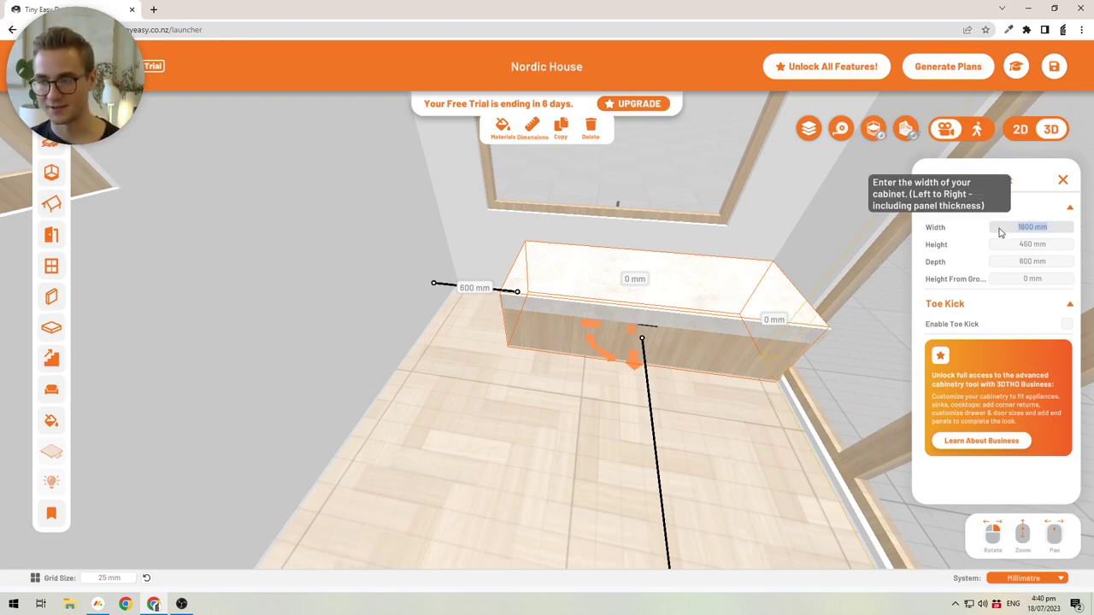
pyautogui.write('2400')
pyautogui.press('Return')
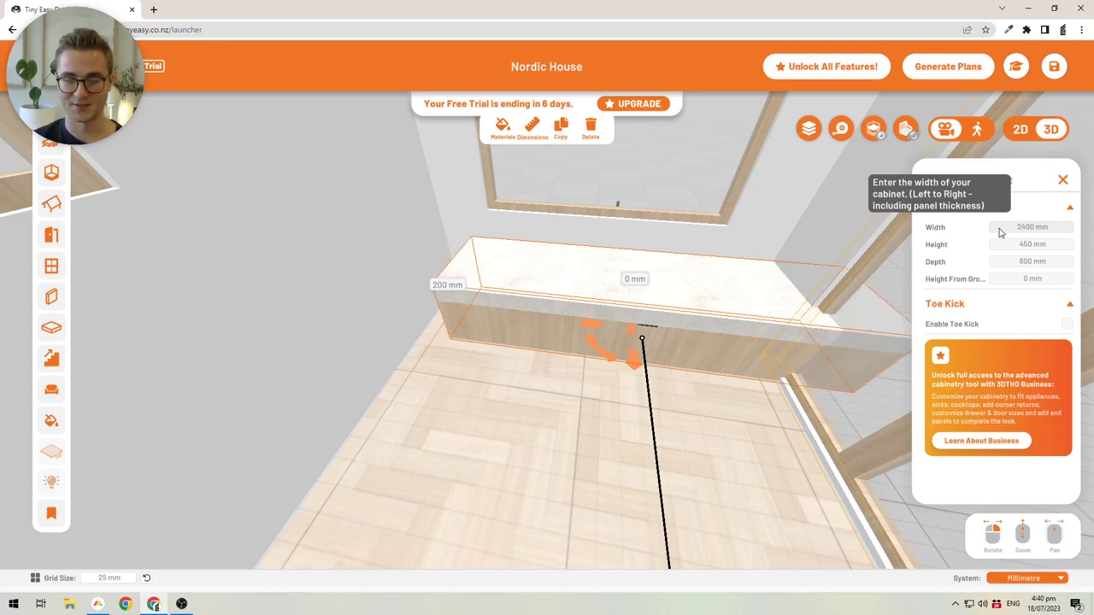
pyautogui.moveTo(602, 334); pyautogui.dragTo(531, 320)
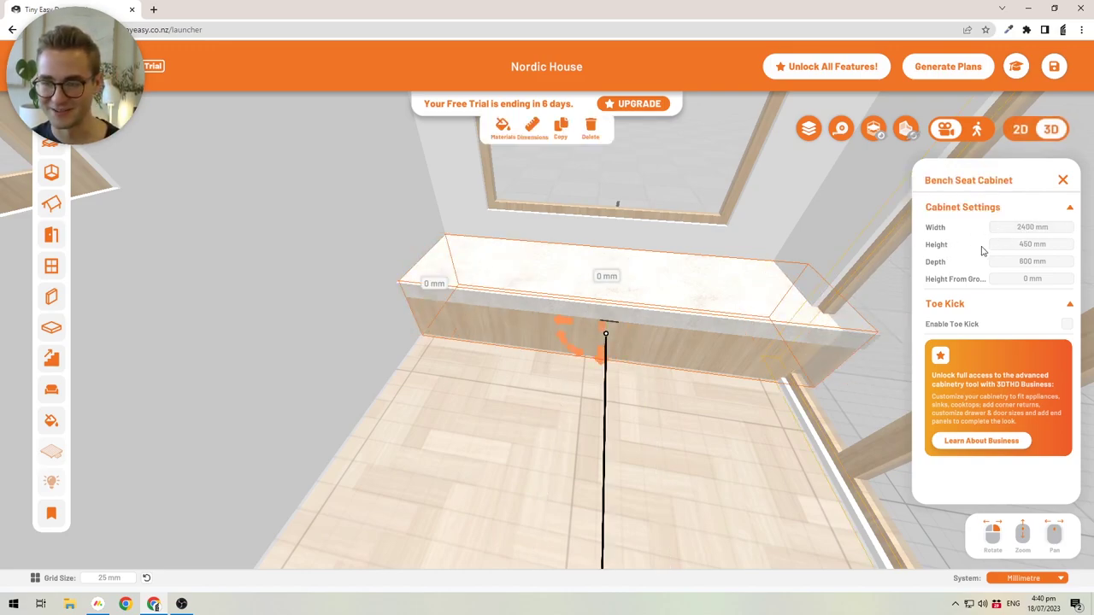
# Set the bench seat cabinet's width to 2200 mm and its gap to the side wall to 0 mm
pyautogui.click(1015, 229)
pyautogui.write('2200')
pyautogui.press('Return')
pyautogui.click(446, 293)
pyautogui.write('0')
pyautogui.press('Return')
# Set the width of the exterior door between the bench seat and the stairs to 1600 mm
pyautogui.moveTo(614, 343); pyautogui.dragTo(522, 383)
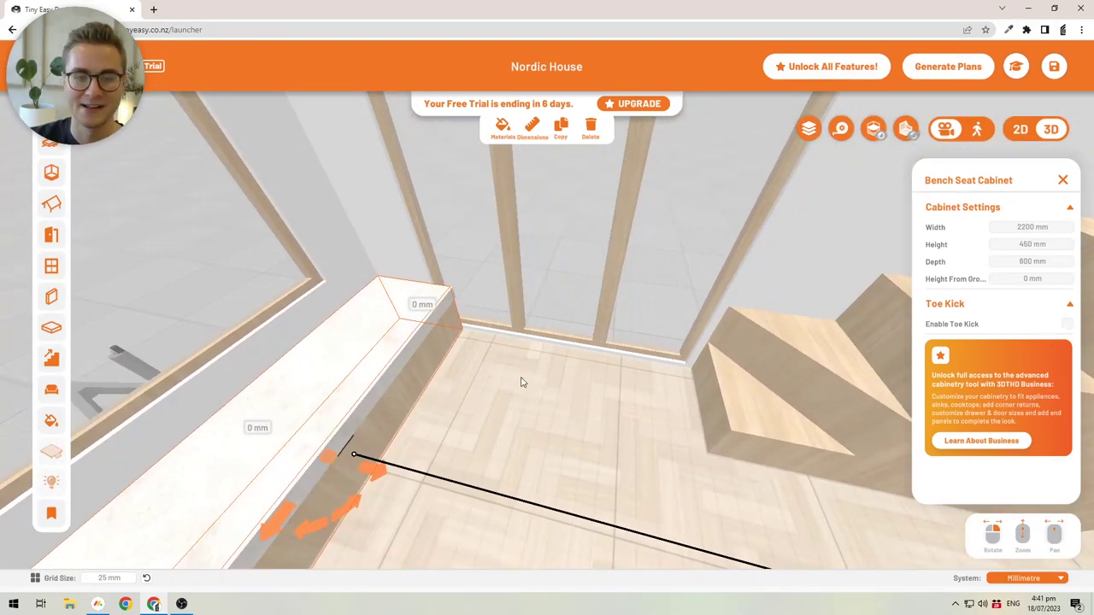
pyautogui.moveTo(456, 374); pyautogui.dragTo(521, 408)
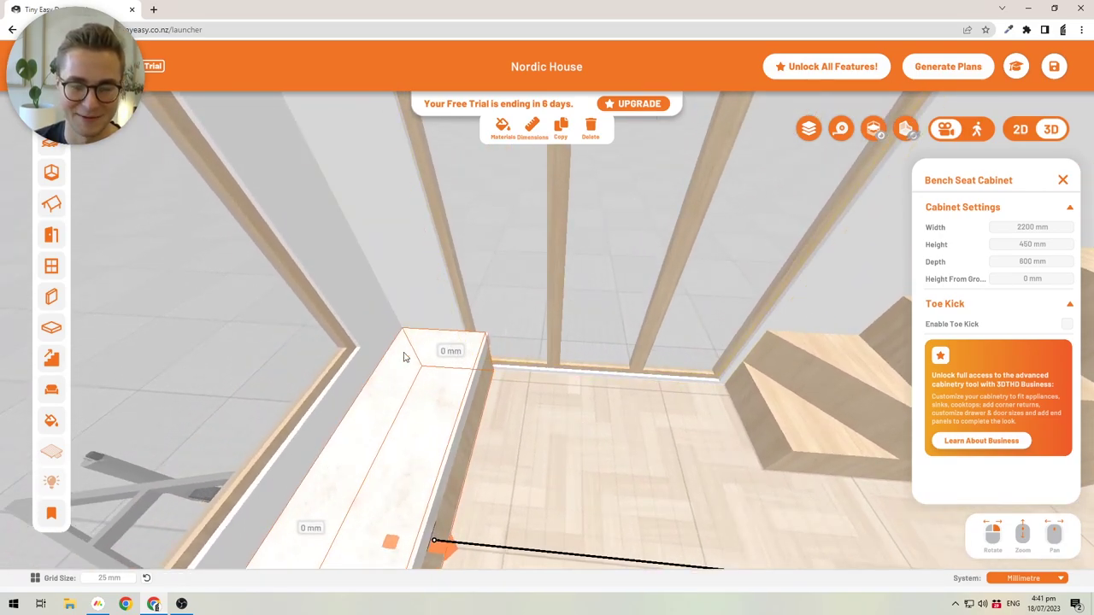
pyautogui.moveTo(407, 356); pyautogui.dragTo(464, 342)
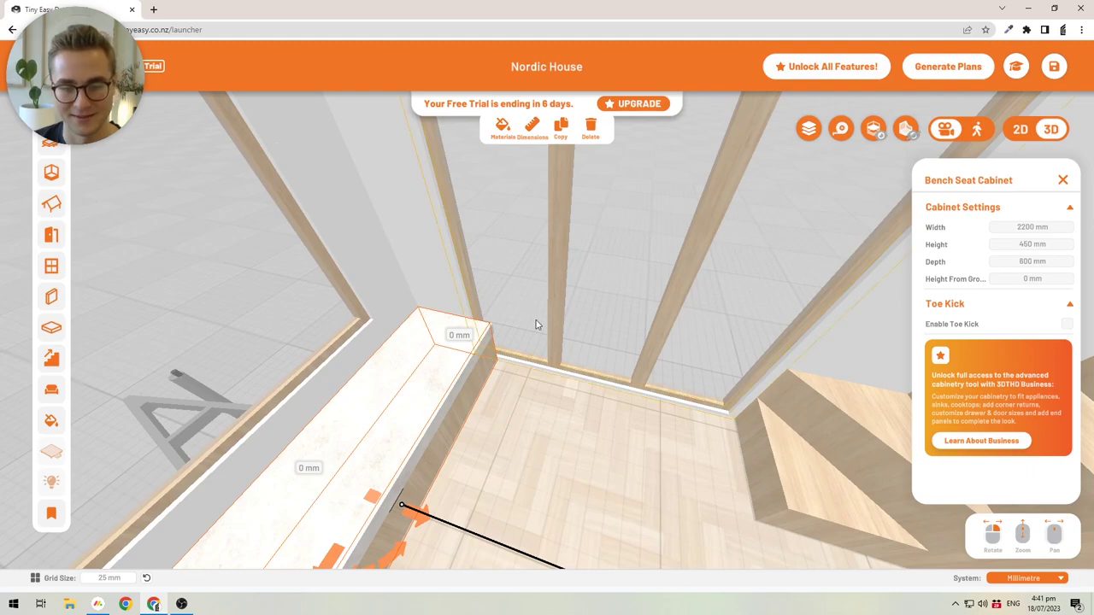
pyautogui.moveTo(551, 331); pyautogui.dragTo(612, 319)
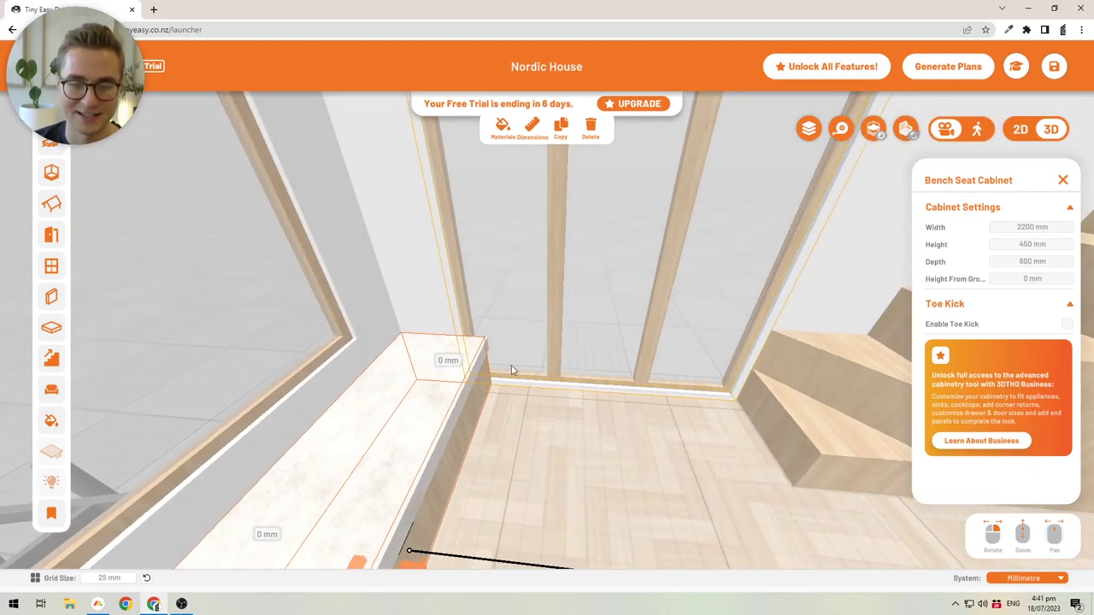
pyautogui.click(542, 357)
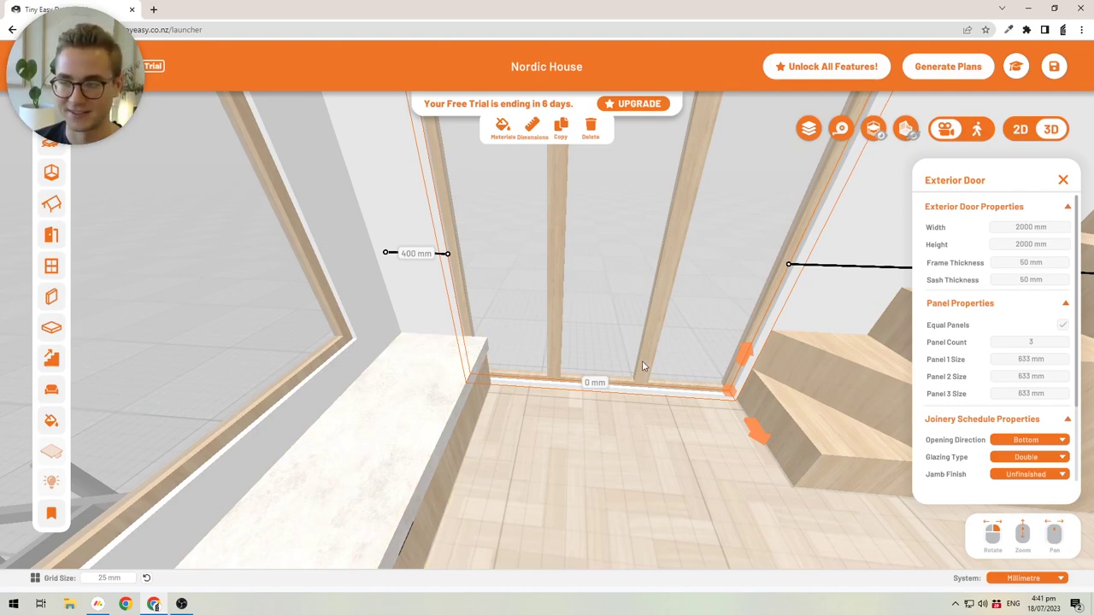
pyautogui.click(1048, 231)
pyautogui.press('BackSpace')
pyautogui.write('1800')
pyautogui.press('Return')
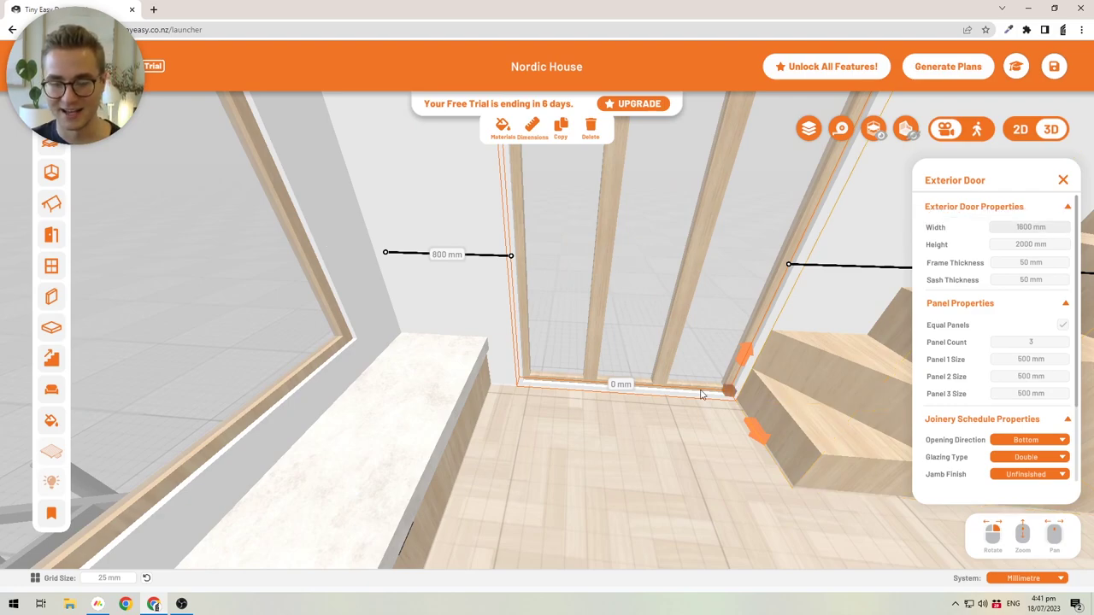
# Position the exterior door 700 mm from the end wall behind the bench seat and set its panel count to 2
pyautogui.click(441, 255)
pyautogui.write('700')
pyautogui.press('Return')
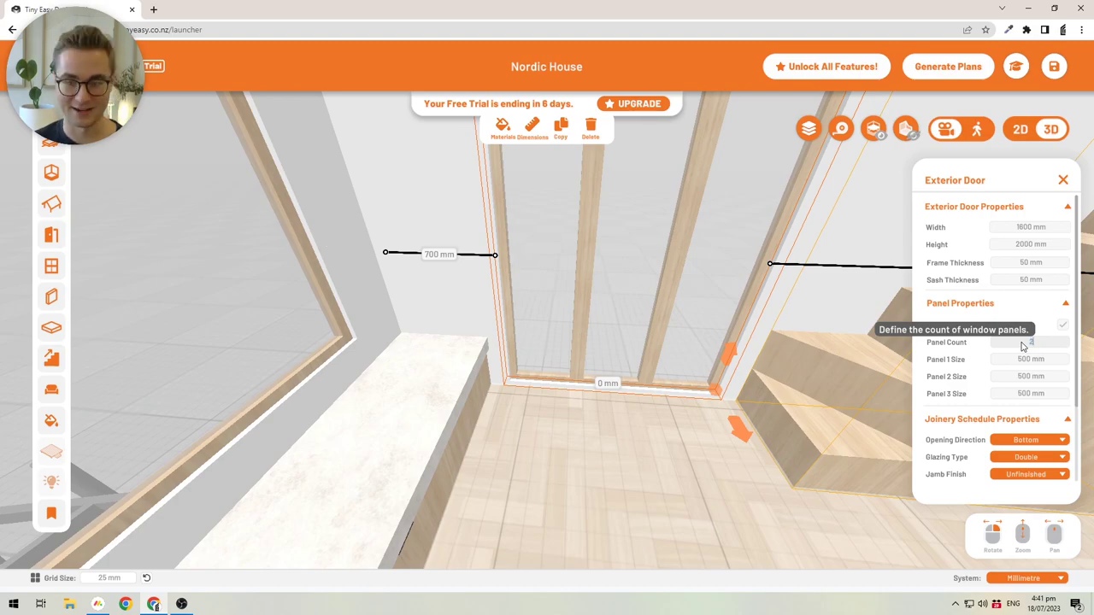
pyautogui.click(596, 471)
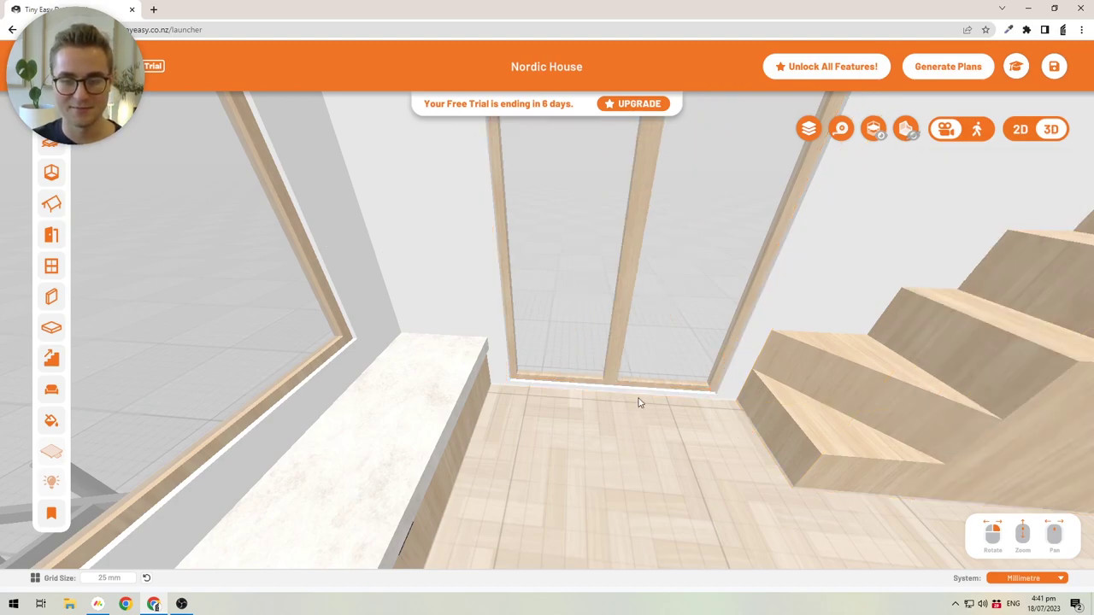
# Look over the area between kitchen and bench seat, and browse the furniture library's categories and kitchen cabinet groups
pyautogui.moveTo(640, 391); pyautogui.dragTo(493, 388)
pyautogui.scroll(-3, 493, 388)
pyautogui.moveTo(562, 359); pyautogui.dragTo(473, 364, button='right')
pyautogui.moveTo(474, 364); pyautogui.dragTo(750, 285, button='middle')
pyautogui.moveTo(505, 346); pyautogui.dragTo(607, 324, button='middle')
pyautogui.moveTo(562, 325); pyautogui.dragTo(443, 373)
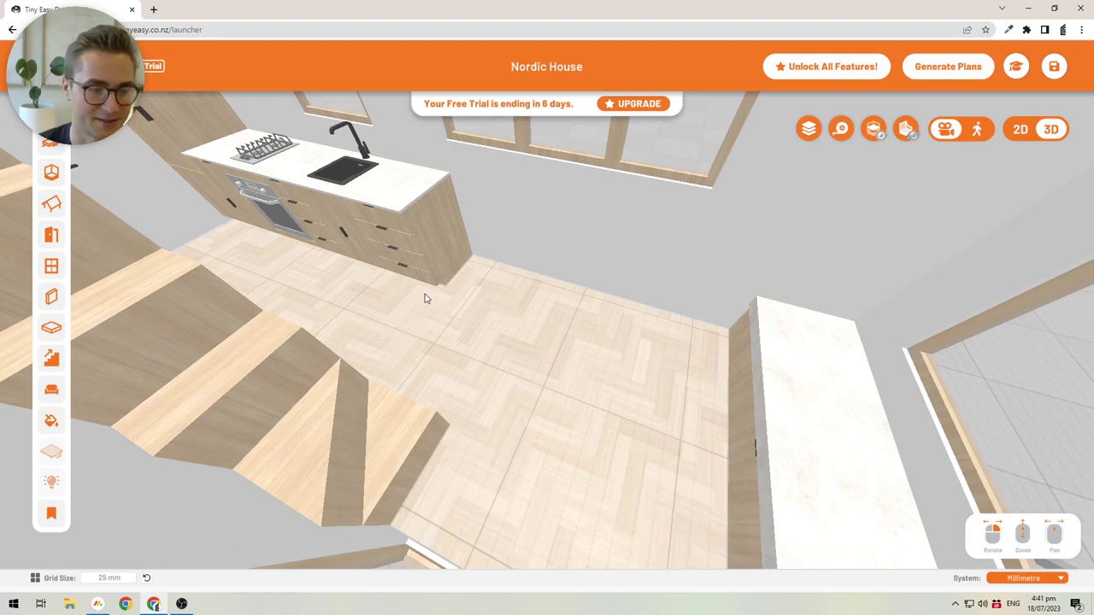
pyautogui.click(51, 393)
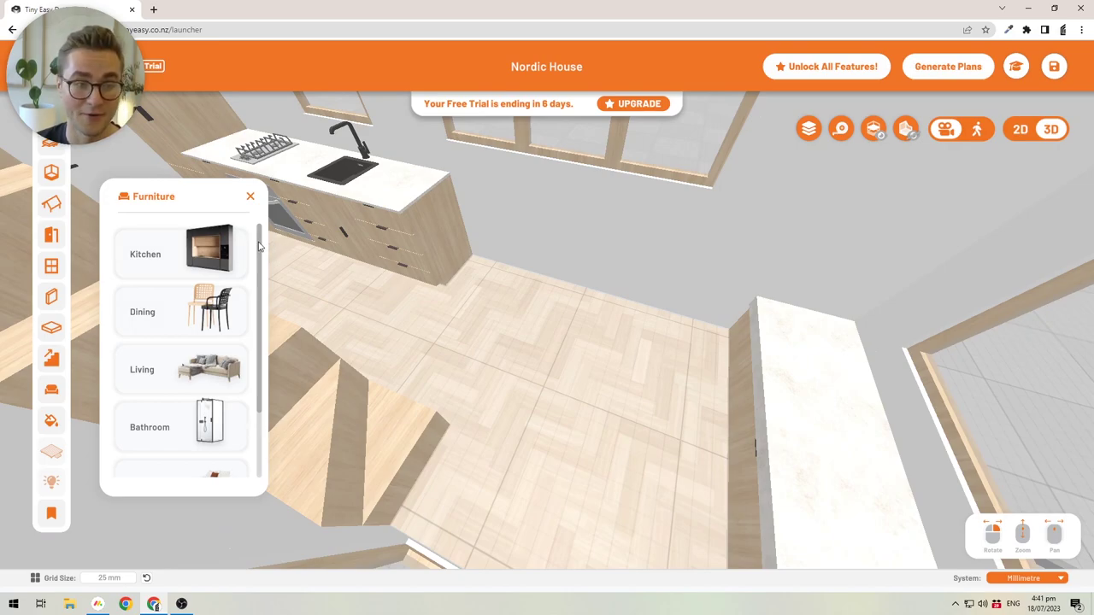
pyautogui.scroll(-2, 258, 273)
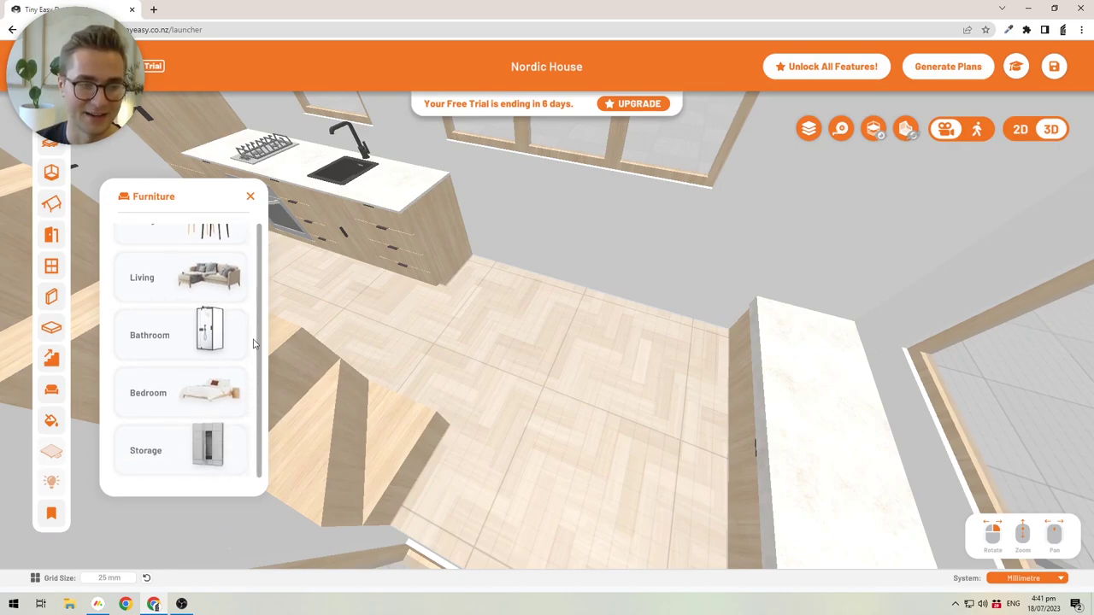
pyautogui.scroll(3, 258, 294)
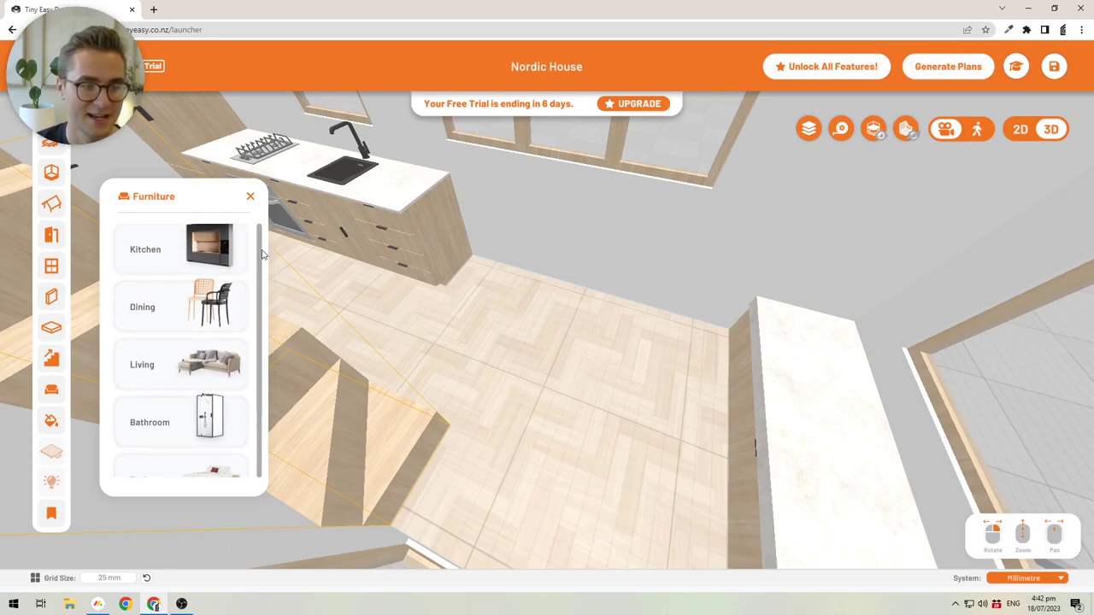
pyautogui.scroll(-2, 260, 307)
pyautogui.scroll(3, 253, 335)
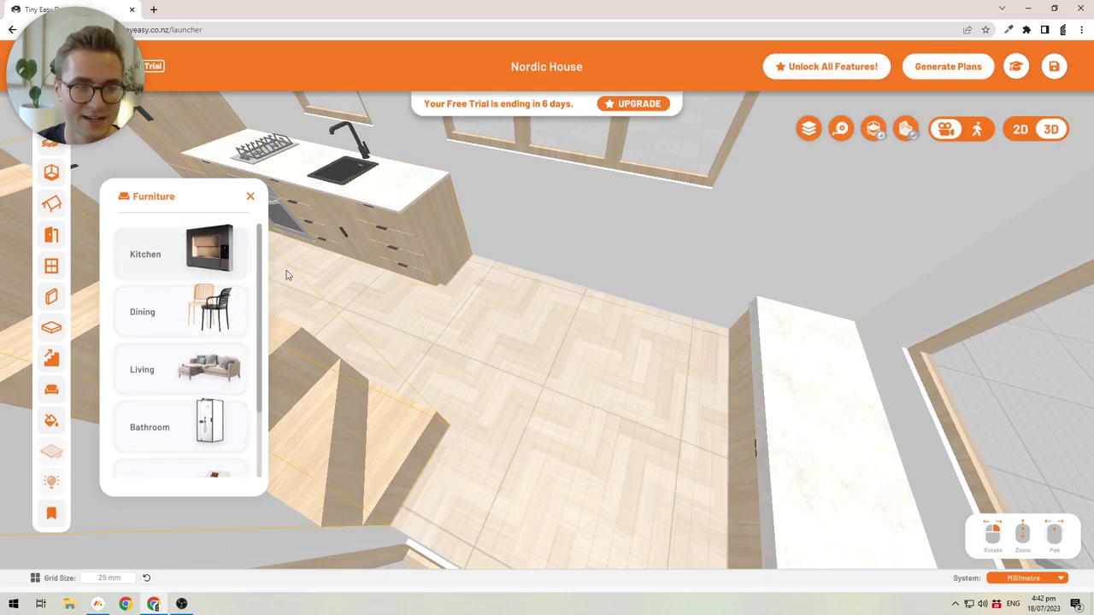
pyautogui.click(175, 262)
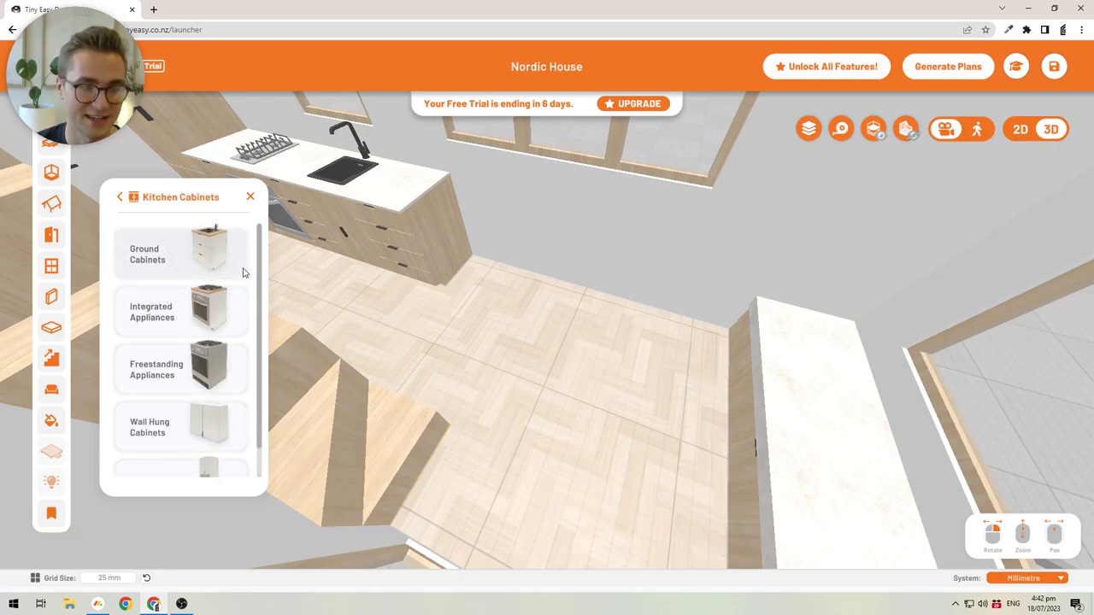
pyautogui.scroll(-1, 247, 360)
pyautogui.scroll(1, 252, 336)
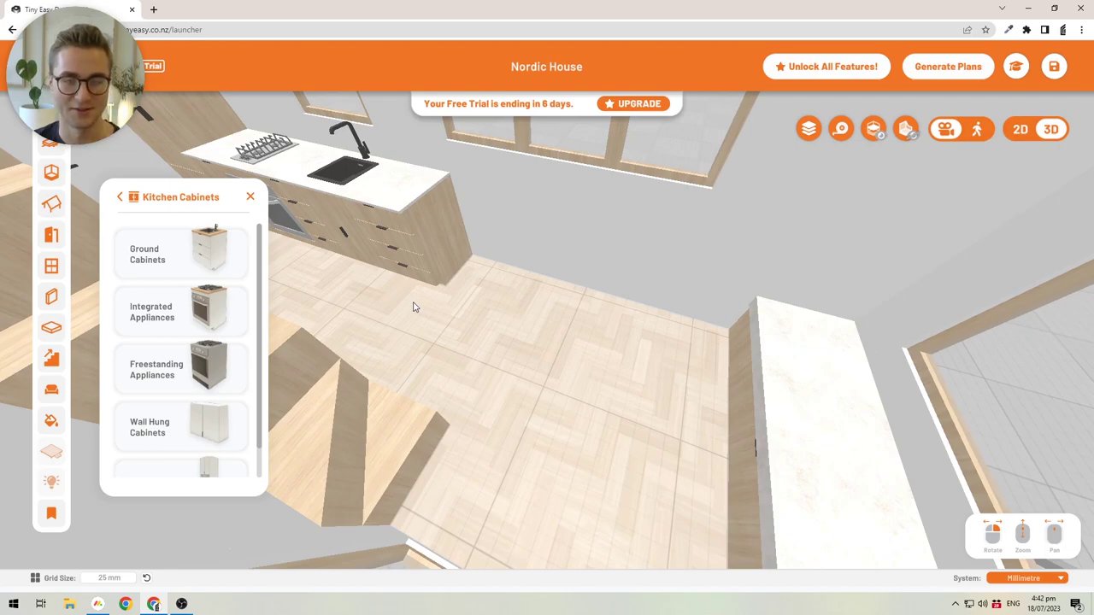
pyautogui.moveTo(386, 292); pyautogui.dragTo(416, 301)
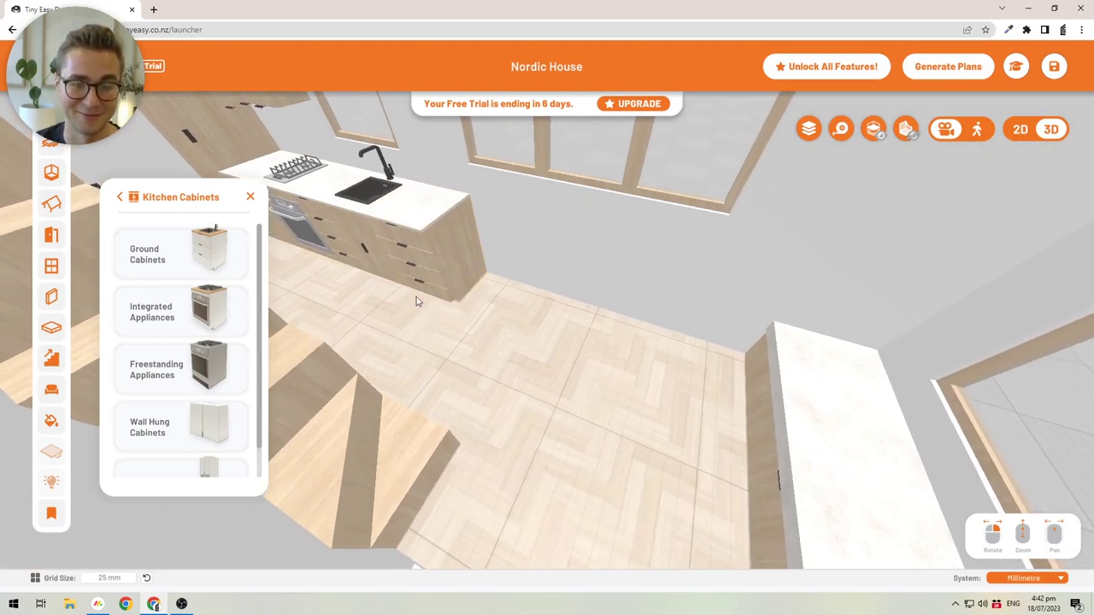
# Browse the furniture library's dining stools and tables and its lounge chairs, coffee tables and rugs
pyautogui.click(120, 198)
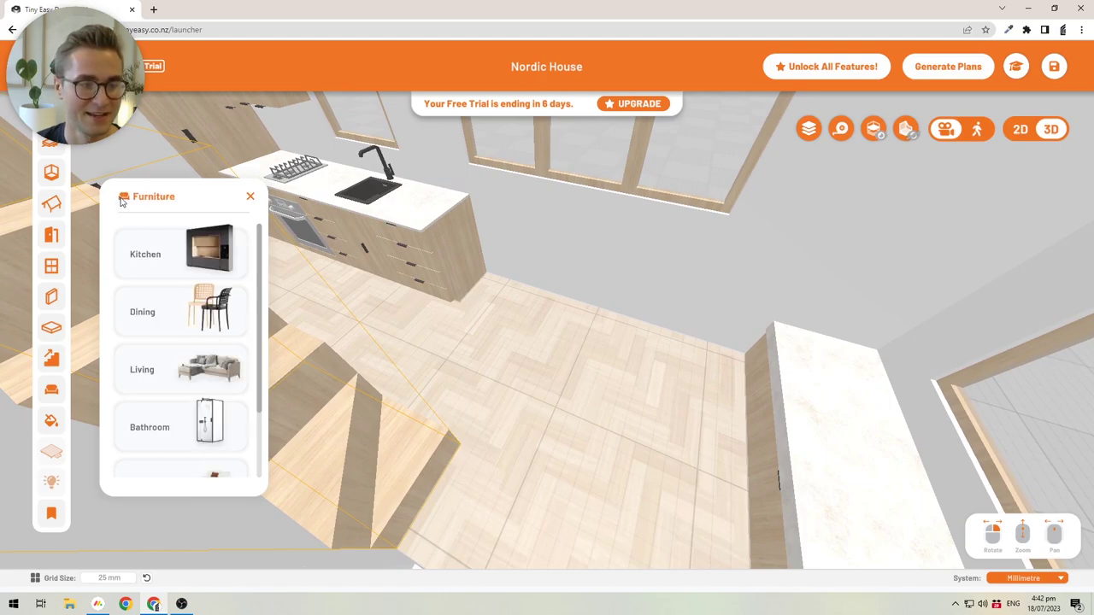
pyautogui.click(162, 312)
pyautogui.scroll(-9, 244, 432)
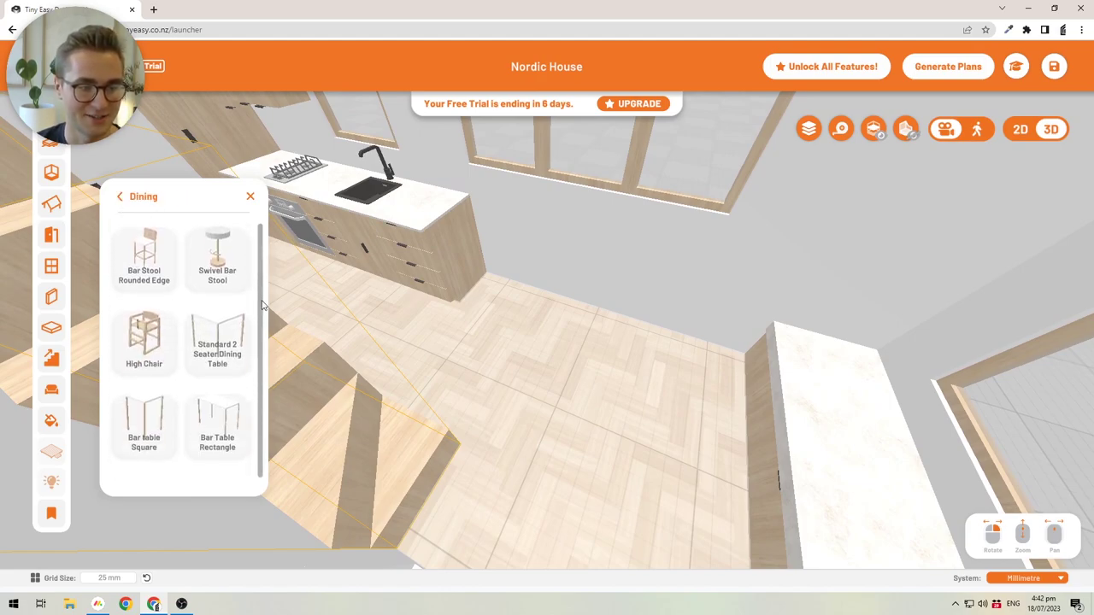
pyautogui.click(121, 198)
pyautogui.click(183, 369)
pyautogui.scroll(-1, 262, 291)
pyautogui.scroll(-4, 236, 342)
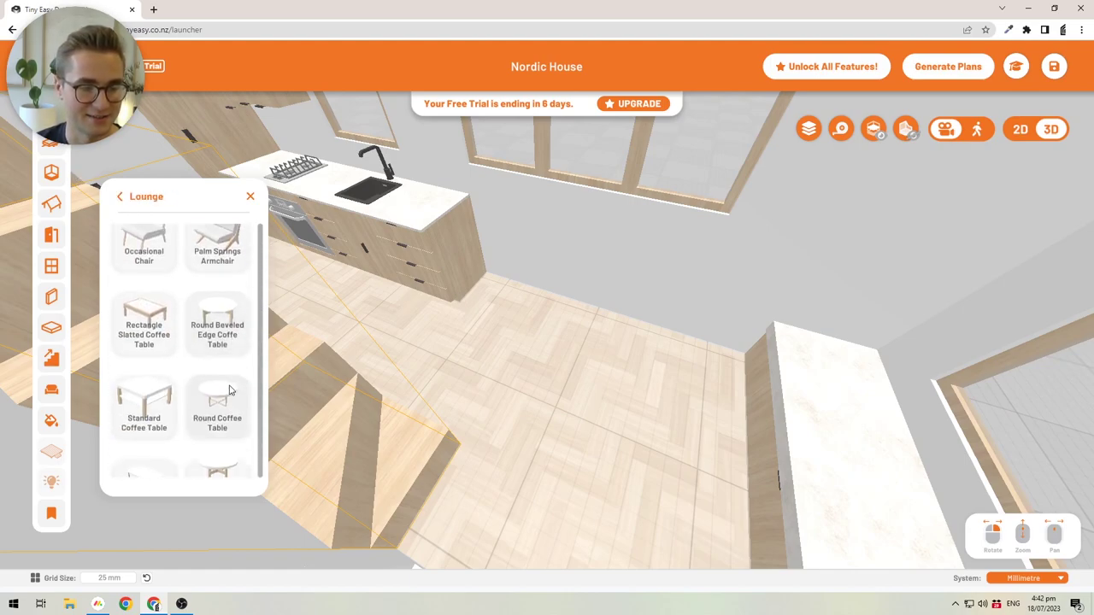
pyautogui.scroll(-3, 229, 391)
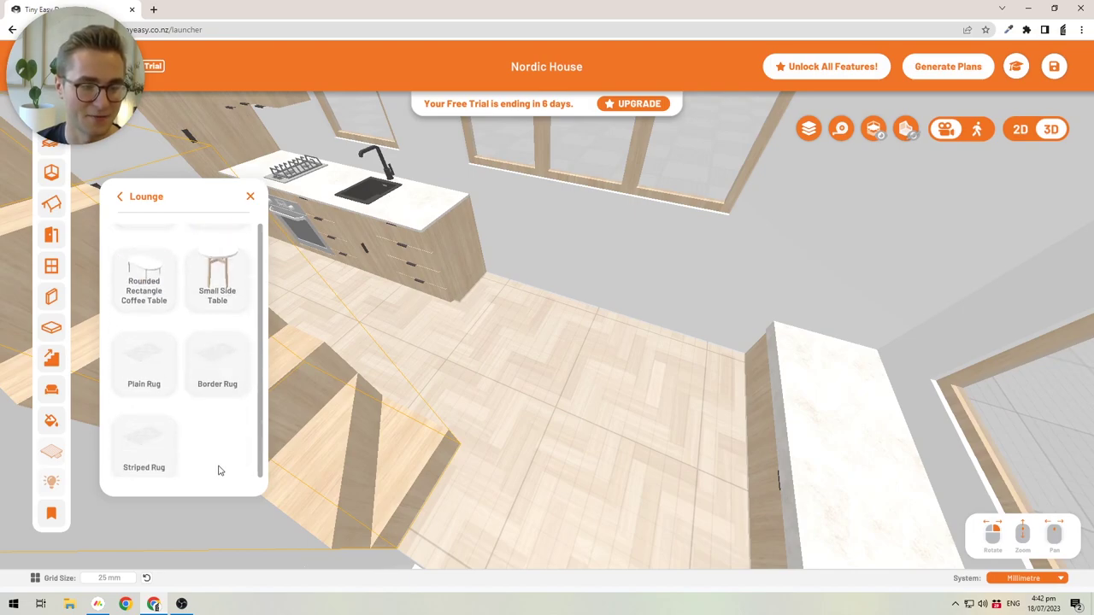
pyautogui.moveTo(224, 366); pyautogui.dragTo(261, 264)
pyautogui.click(121, 196)
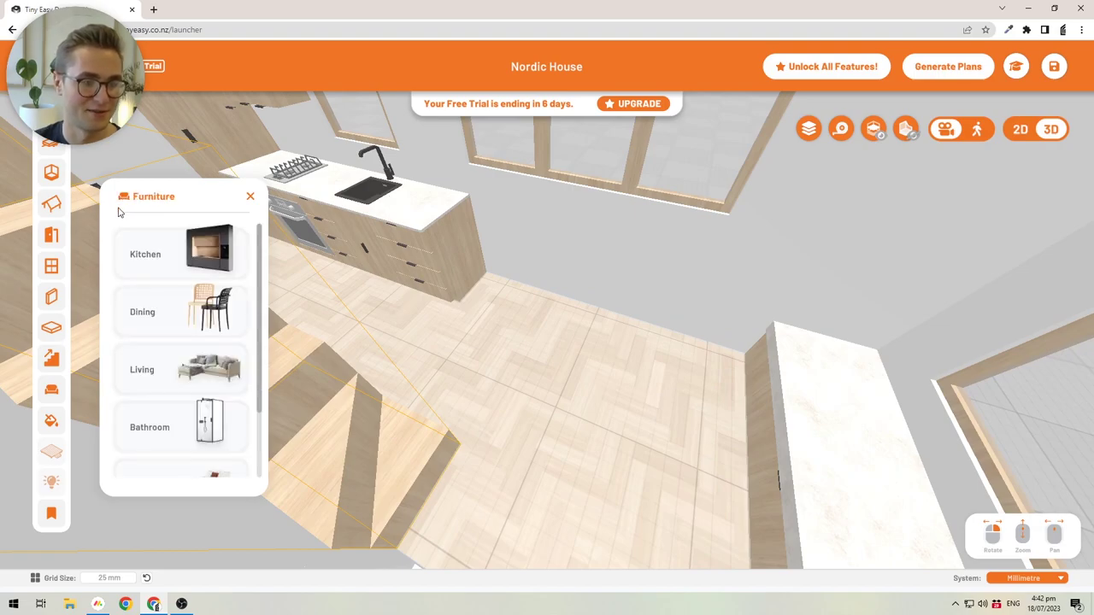
# Look over the floor area beyond the kitchen run and browse the bathroom objects, from toilets and showers to baths and shower rails
pyautogui.scroll(-1, 179, 376)
pyautogui.scroll(1, 171, 368)
pyautogui.scroll(-2, 159, 366)
pyautogui.click(158, 360)
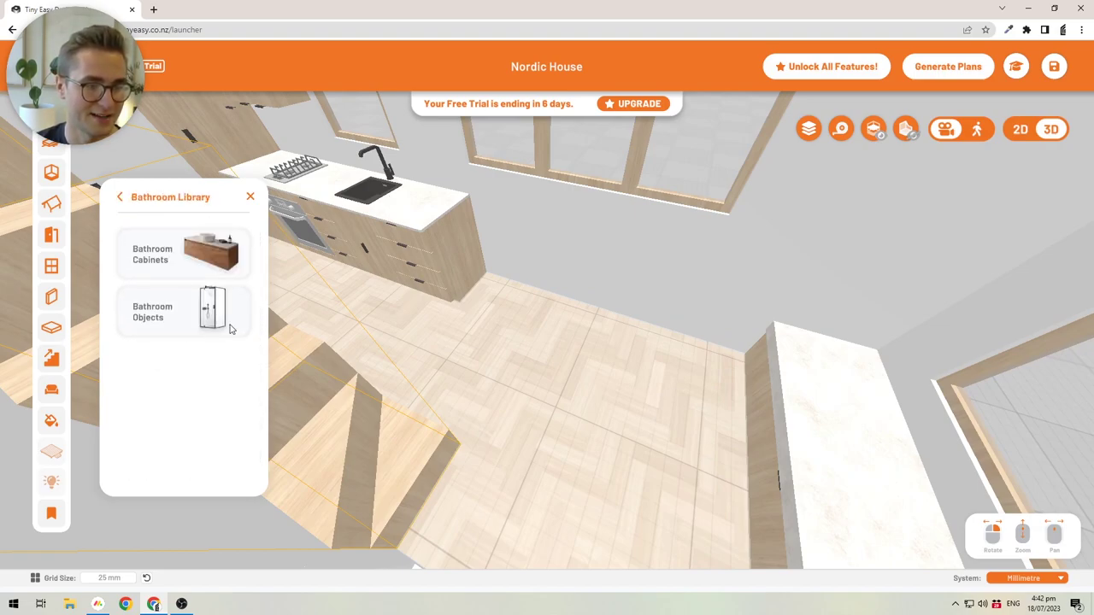
pyautogui.moveTo(325, 316); pyautogui.dragTo(503, 410, button='middle')
pyautogui.scroll(-5, 512, 406)
pyautogui.scroll(7, 421, 328)
pyautogui.scroll(4, 325, 277)
pyautogui.moveTo(745, 461); pyautogui.dragTo(607, 340, button='middle')
pyautogui.scroll(-3, 608, 339)
pyautogui.moveTo(864, 384); pyautogui.dragTo(513, 322, button='middle')
pyautogui.moveTo(679, 423); pyautogui.dragTo(583, 378, button='middle')
pyautogui.click(158, 316)
pyautogui.scroll(-1, 725, 376)
pyautogui.scroll(-3, 240, 335)
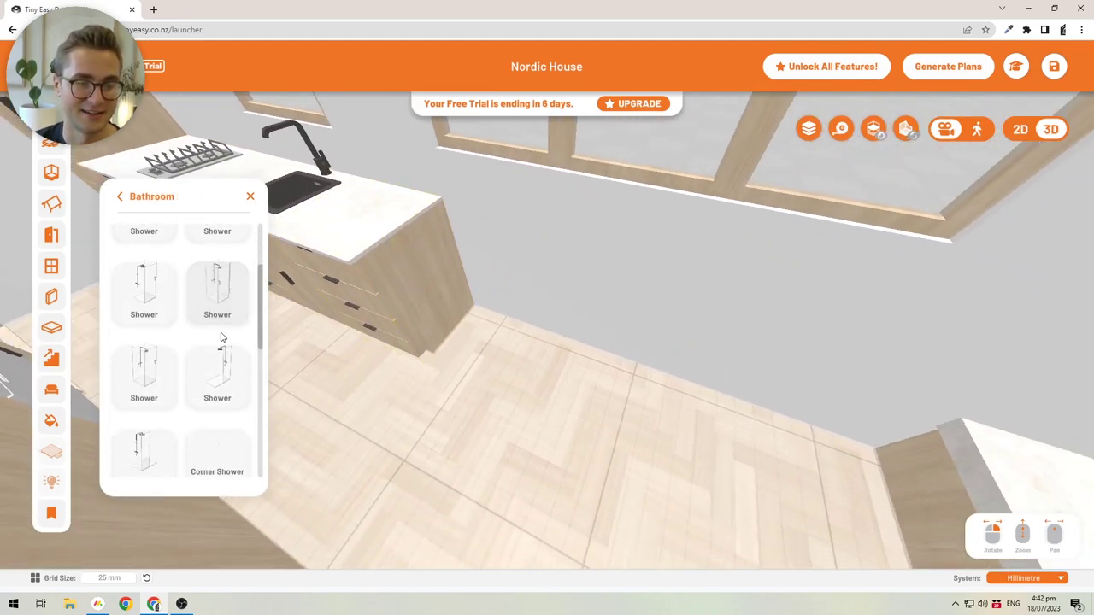
pyautogui.scroll(-4, 241, 393)
pyautogui.scroll(6, 244, 456)
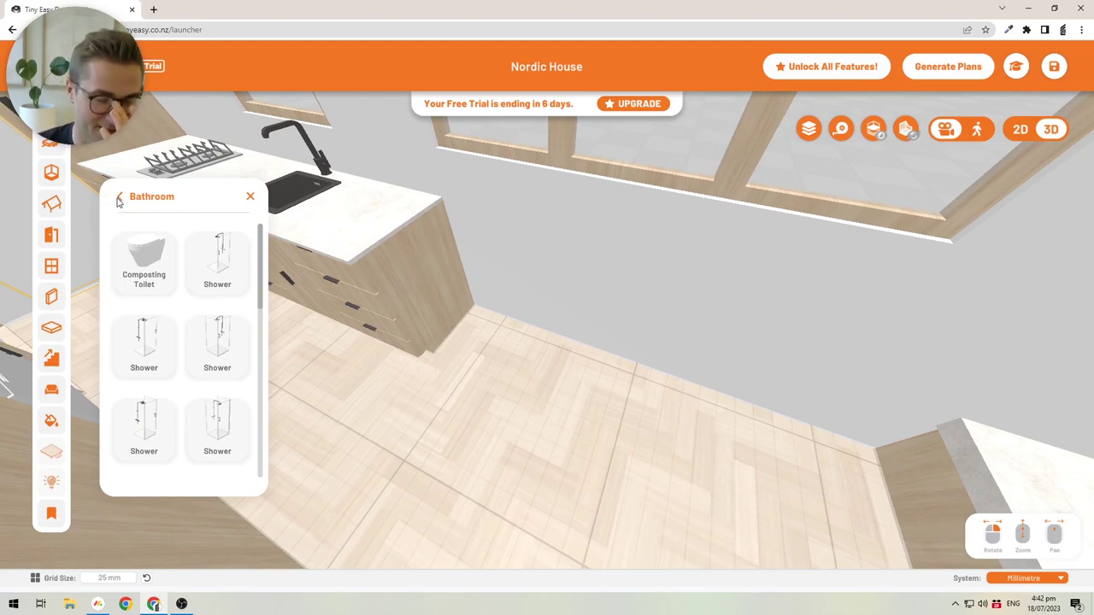
pyautogui.scroll(-4, 252, 467)
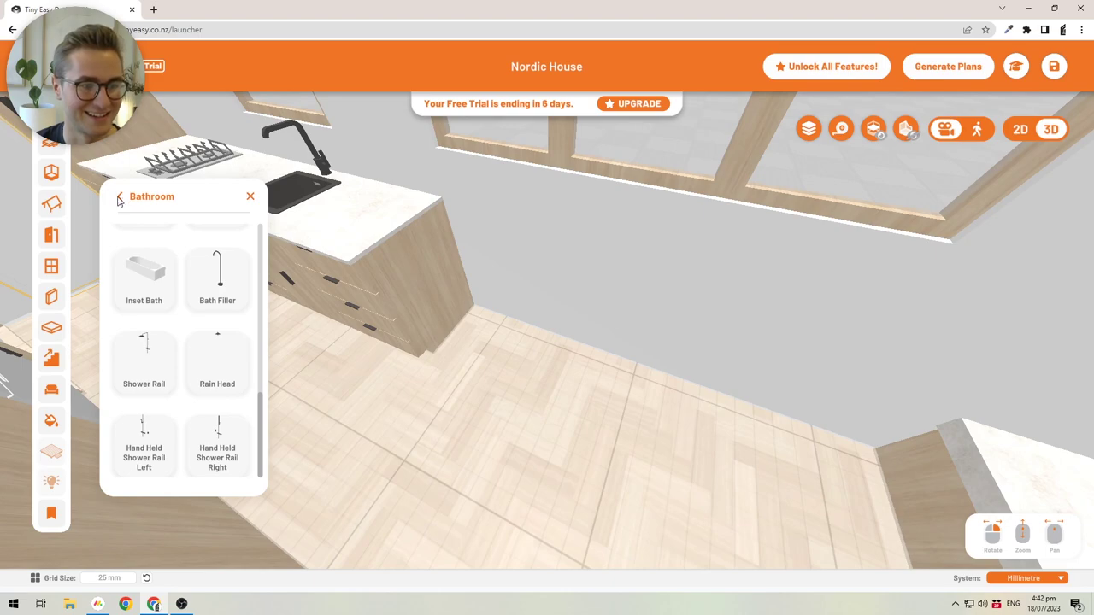
# Browse the library's bedroom beds and storage cabinets, and look over the free space between kitchen and bench seat
pyautogui.click(119, 198)
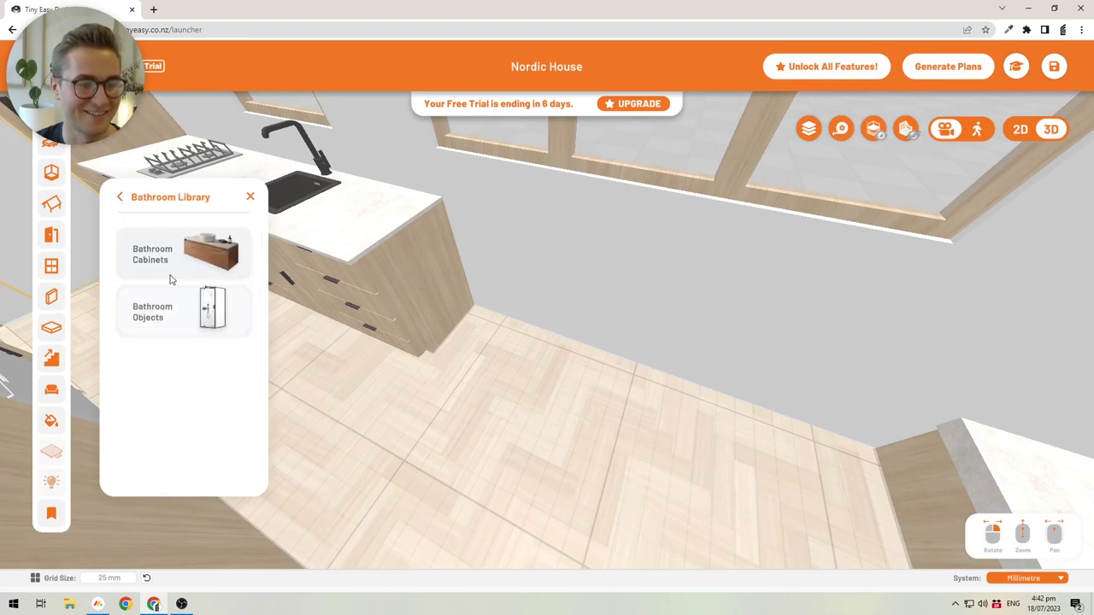
pyautogui.click(121, 199)
pyautogui.scroll(-1, 171, 367)
pyautogui.click(175, 392)
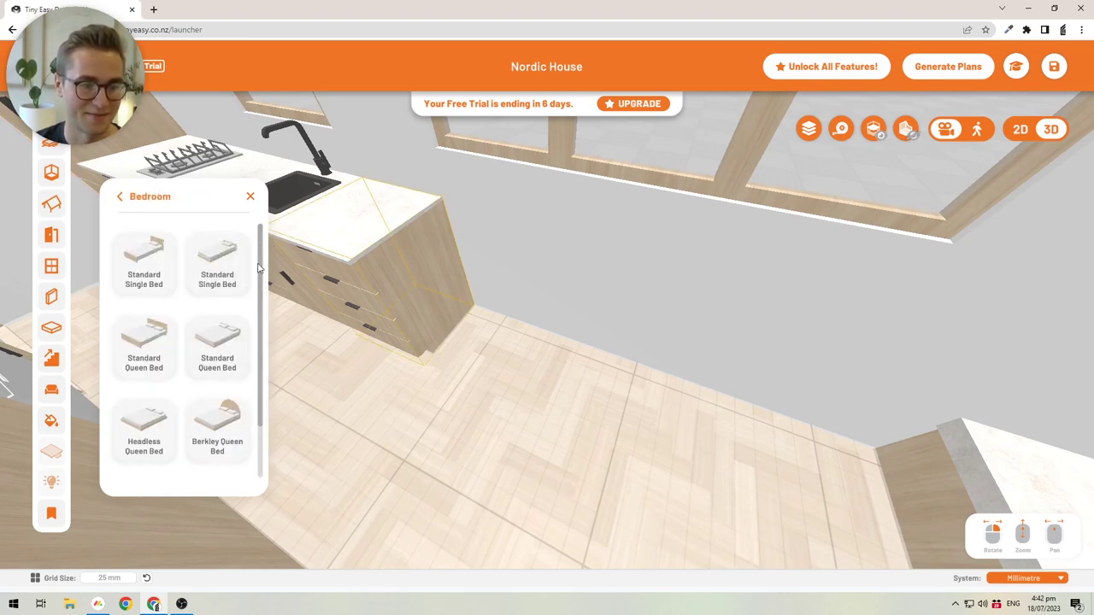
pyautogui.click(121, 197)
pyautogui.click(185, 448)
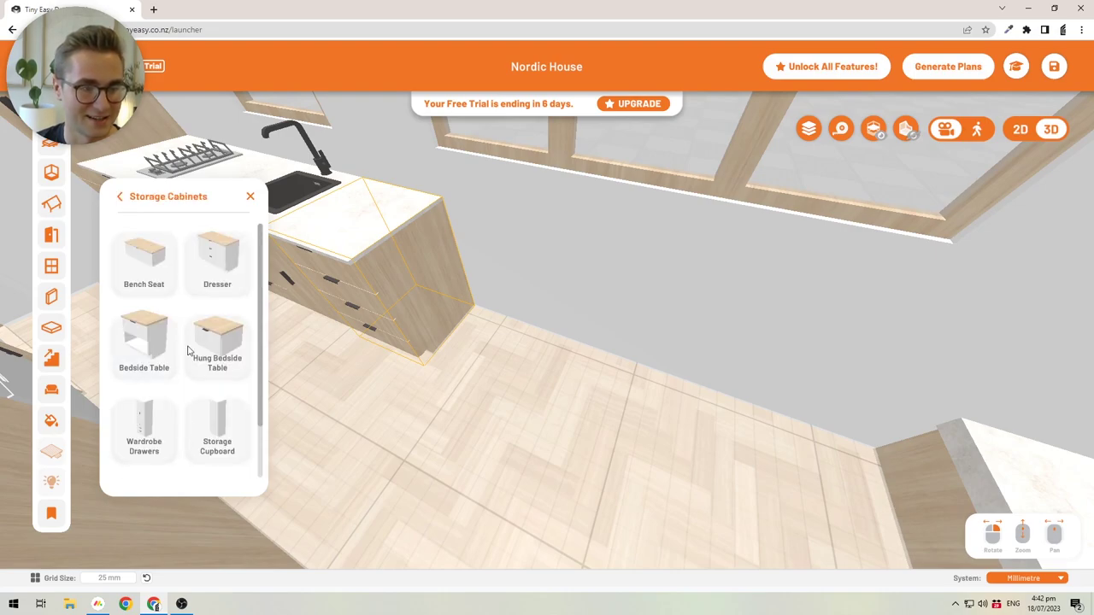
pyautogui.scroll(-1, 257, 342)
pyautogui.scroll(1, 261, 324)
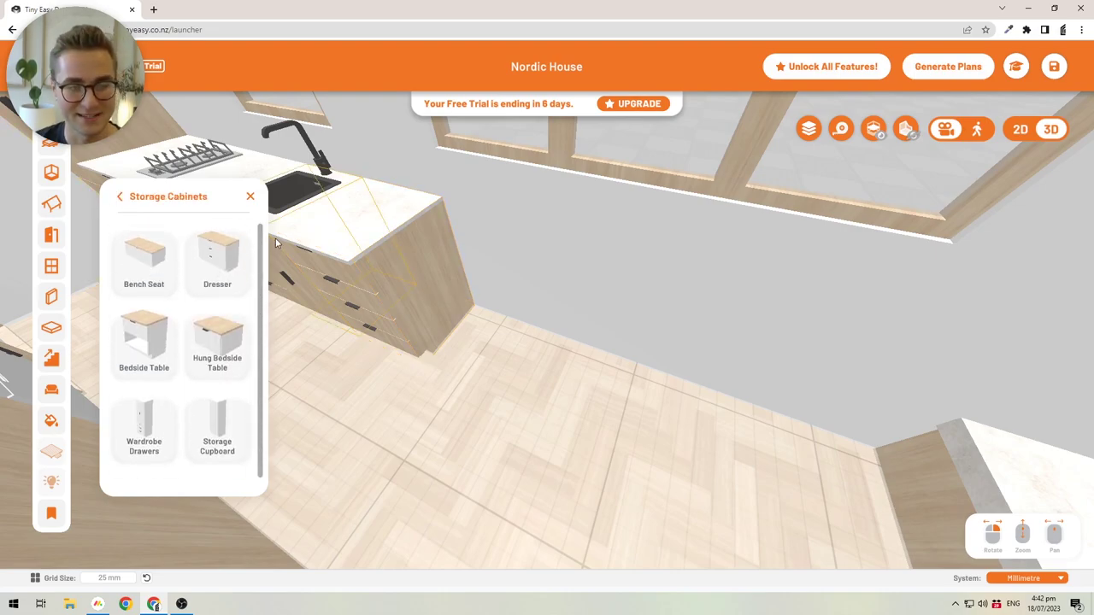
pyautogui.click(122, 197)
pyautogui.scroll(2, 129, 312)
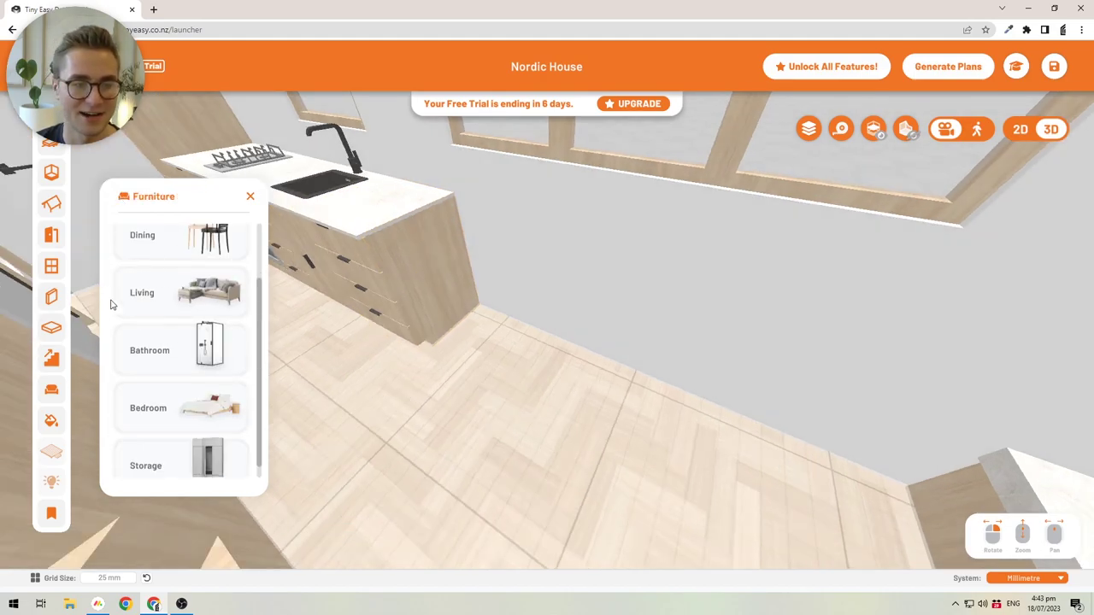
pyautogui.scroll(3, 437, 344)
pyautogui.scroll(-4, 434, 376)
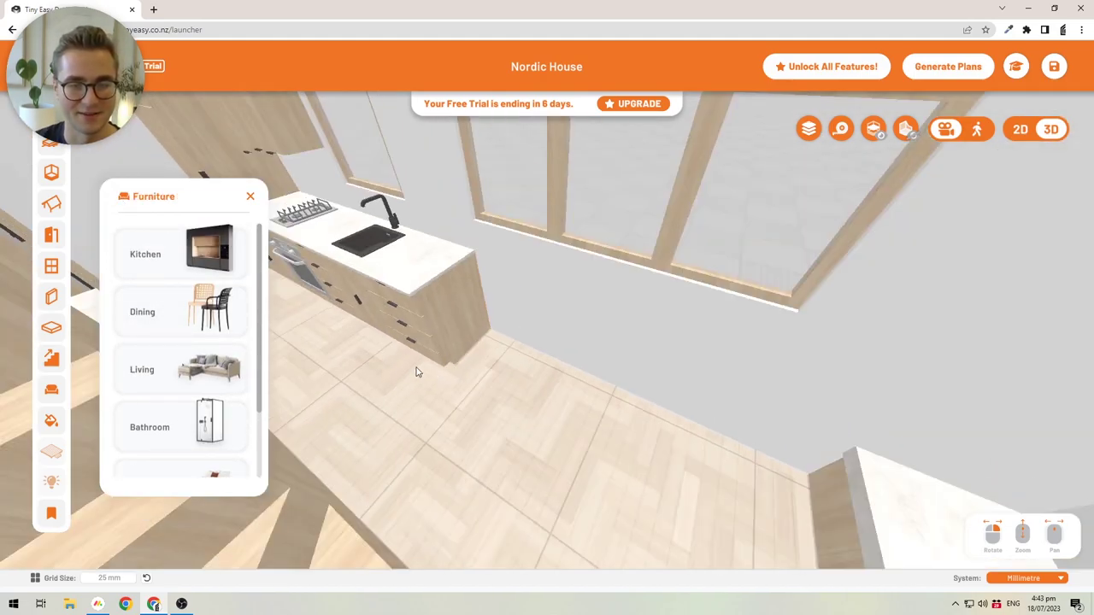
pyautogui.scroll(1, 354, 340)
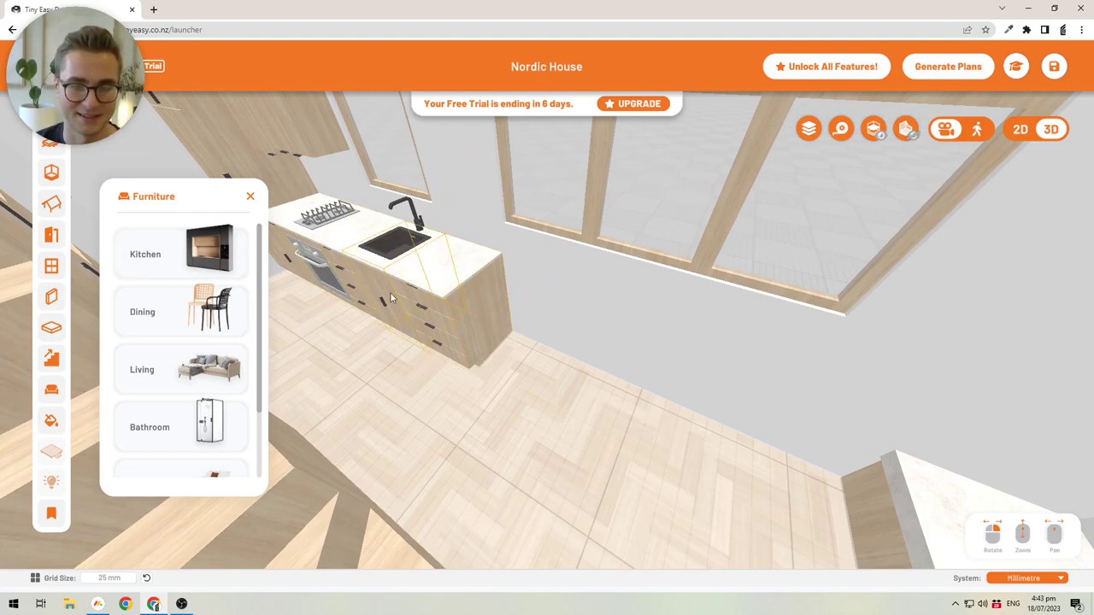
# Place a 3 Drawer base cabinet about 175 mm from the end of the kitchen run and rotate its drawers to face the stairs
pyautogui.click(153, 248)
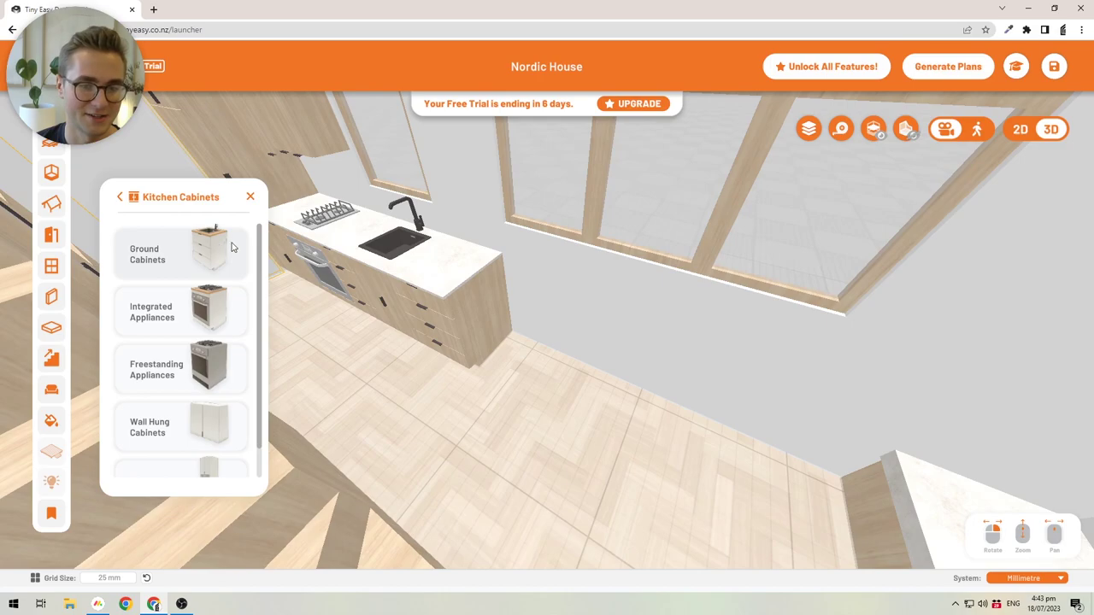
pyautogui.moveTo(456, 307); pyautogui.dragTo(540, 298)
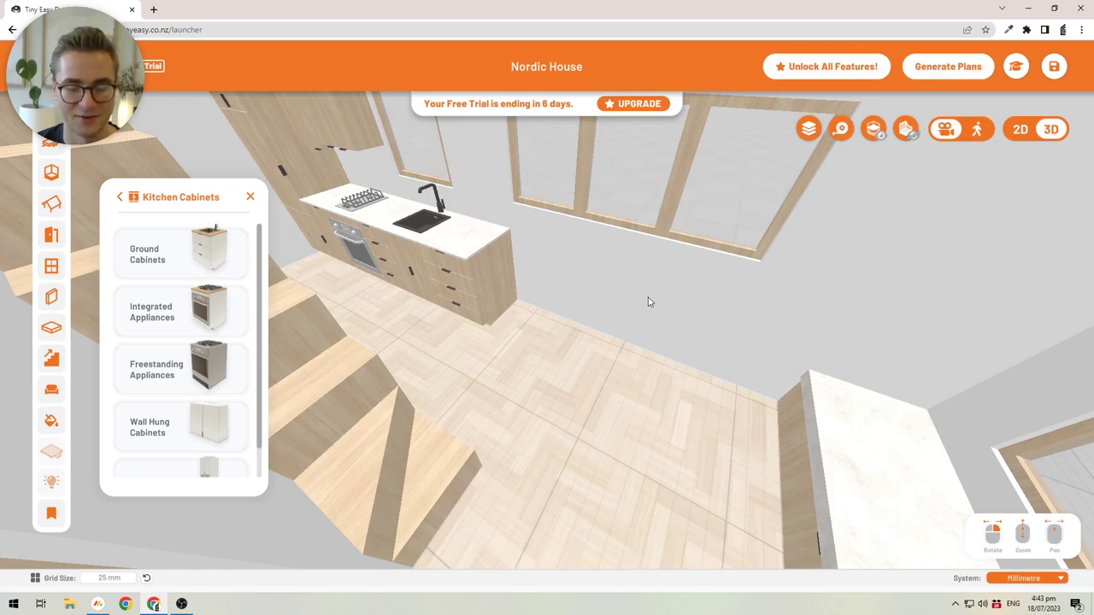
pyautogui.click(173, 254)
pyautogui.scroll(5, 171, 319)
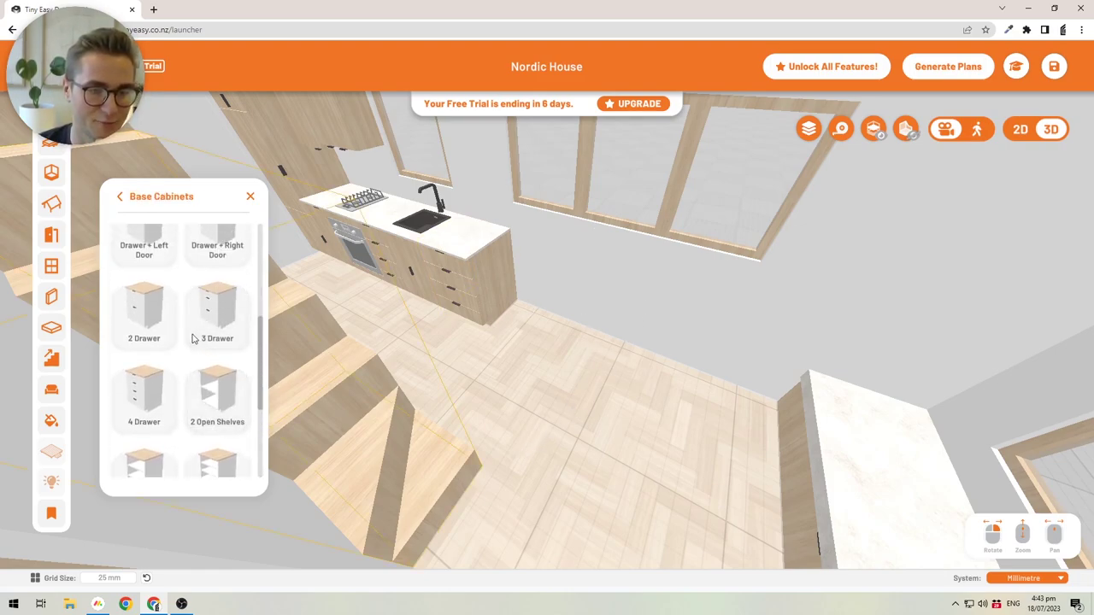
pyautogui.click(209, 321)
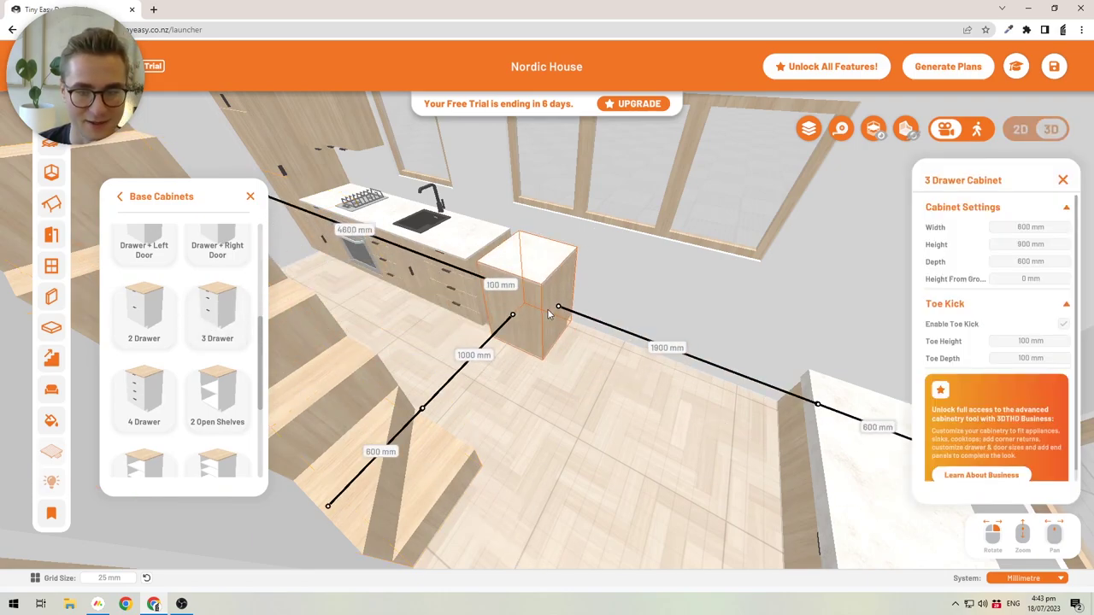
pyautogui.click(532, 351)
pyautogui.scroll(2, 547, 325)
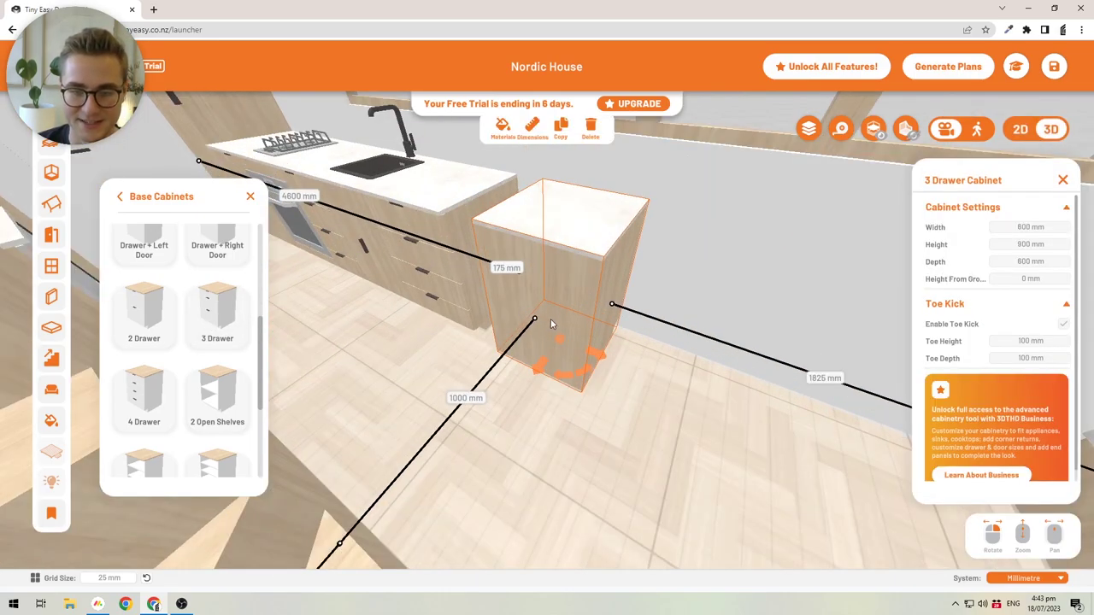
pyautogui.click(566, 379)
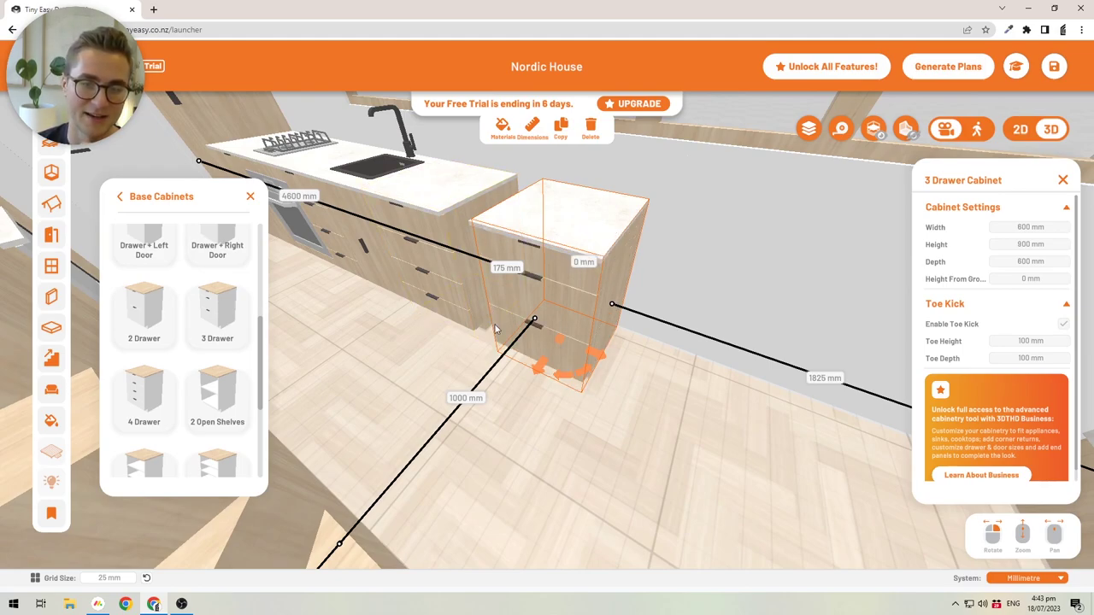
# Set the 3 Drawer cabinet's width to 300 mm and its gap to the neighbouring kitchen cabinet to 0 mm
pyautogui.moveTo(549, 409); pyautogui.dragTo(579, 418, button='right')
pyautogui.moveTo(472, 359); pyautogui.dragTo(468, 357, button='right')
pyautogui.moveTo(468, 357); pyautogui.dragTo(481, 276)
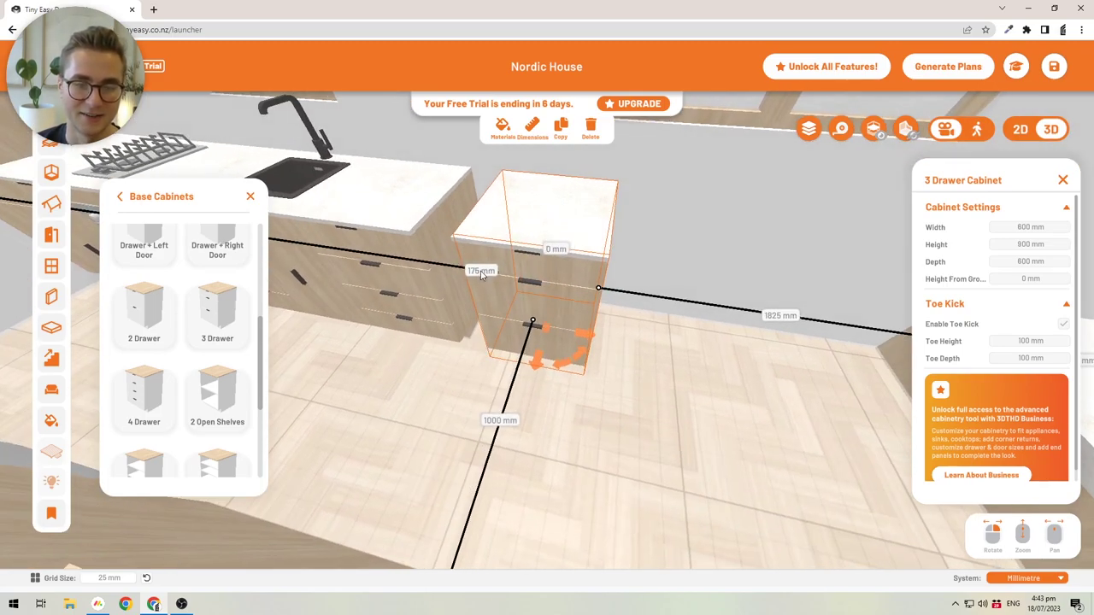
pyautogui.click(1005, 229)
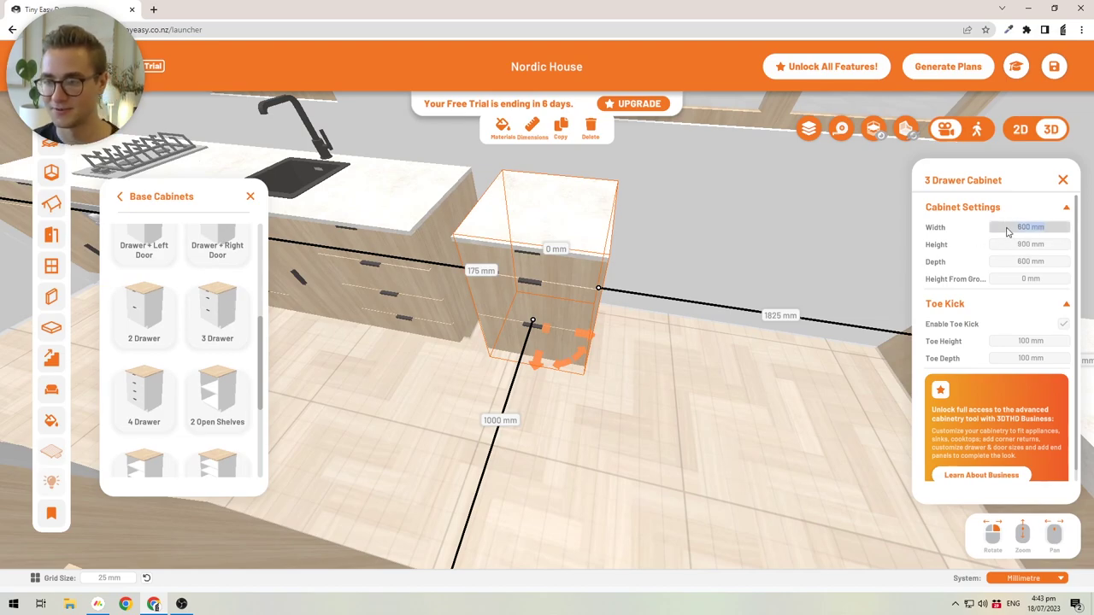
pyautogui.write('300')
pyautogui.press('Return')
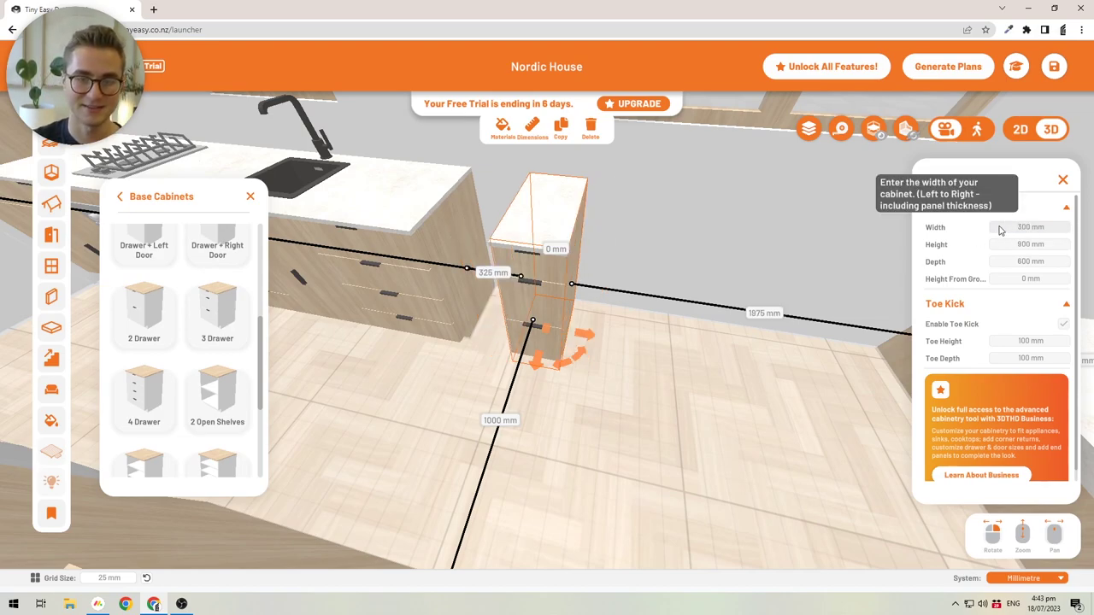
pyautogui.click(494, 273)
pyautogui.write('25')
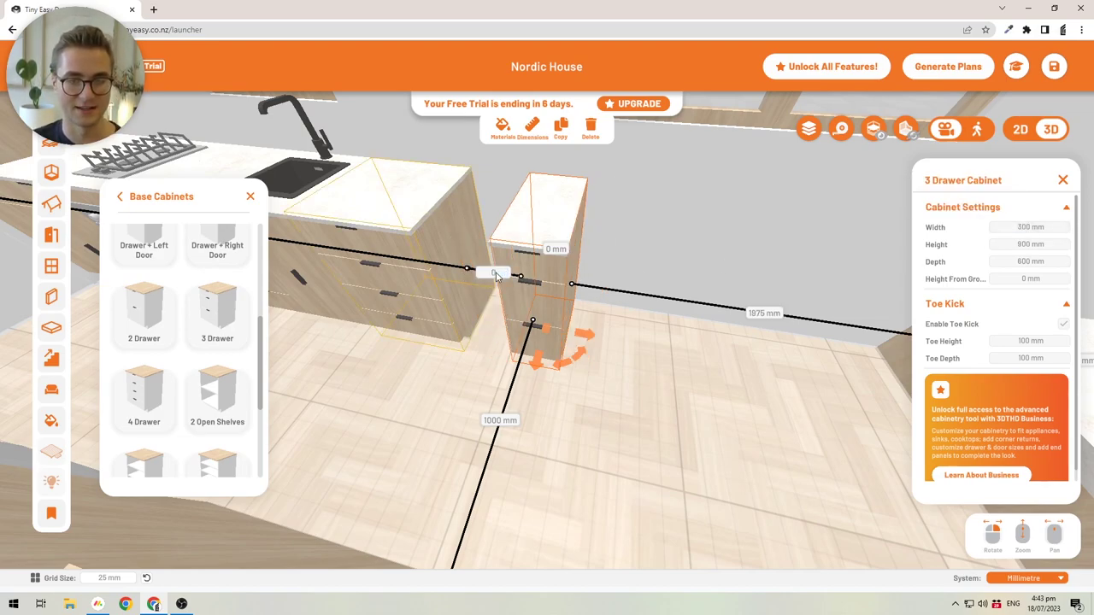
pyautogui.press('Return')
# Try a rotated Left Corner base cabinet against the end of the kitchen run, and delete it
pyautogui.moveTo(643, 410); pyautogui.dragTo(338, 390)
pyautogui.scroll(-3, 262, 353)
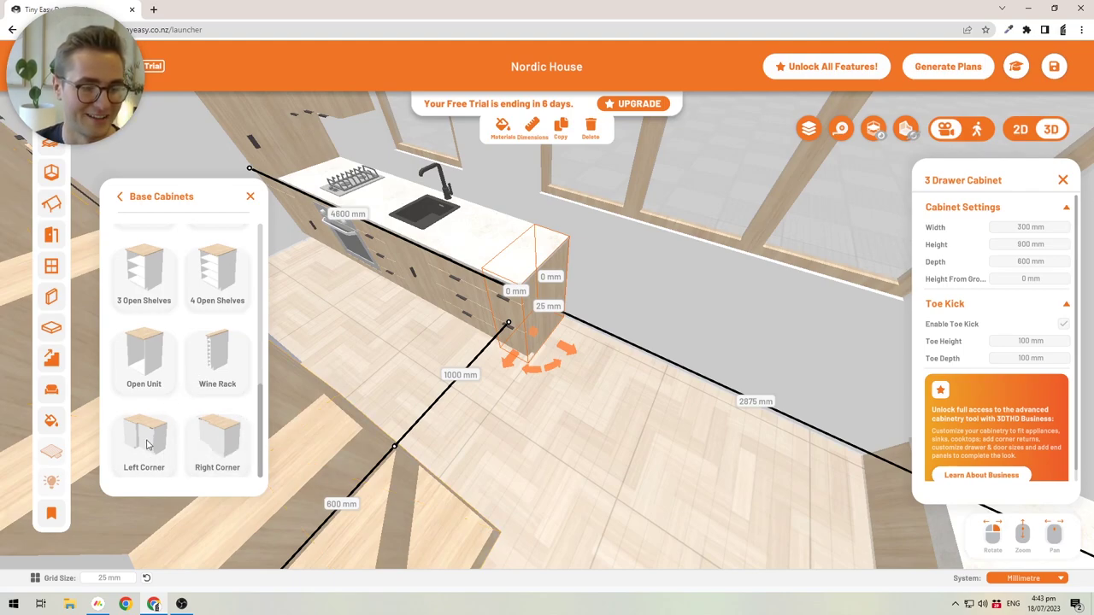
pyautogui.moveTo(149, 442); pyautogui.dragTo(620, 398)
pyautogui.click(575, 402)
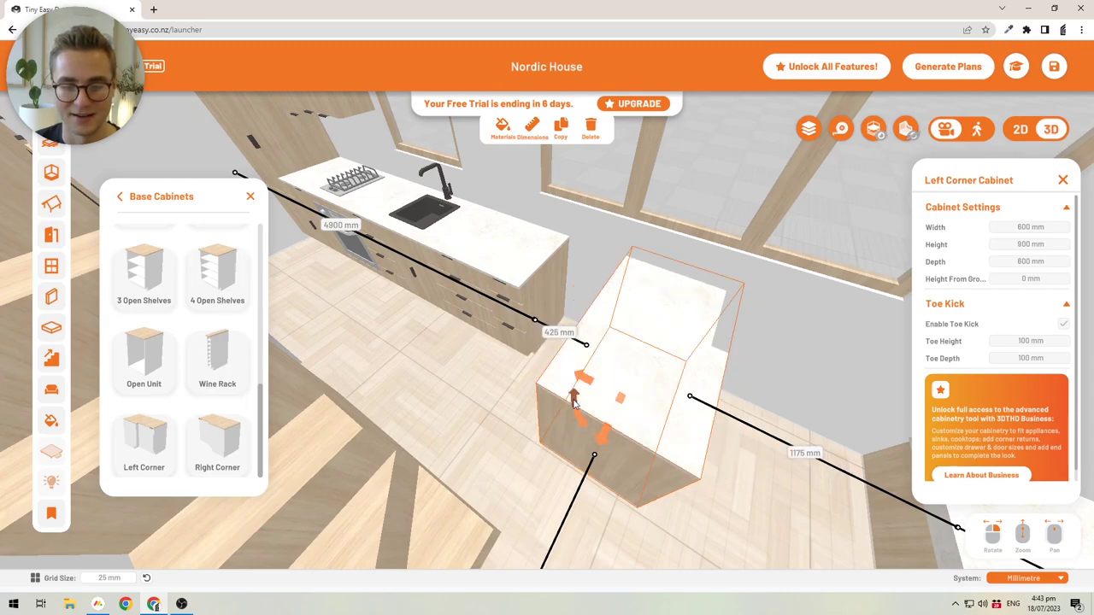
pyautogui.click(575, 402)
pyautogui.click(575, 402)
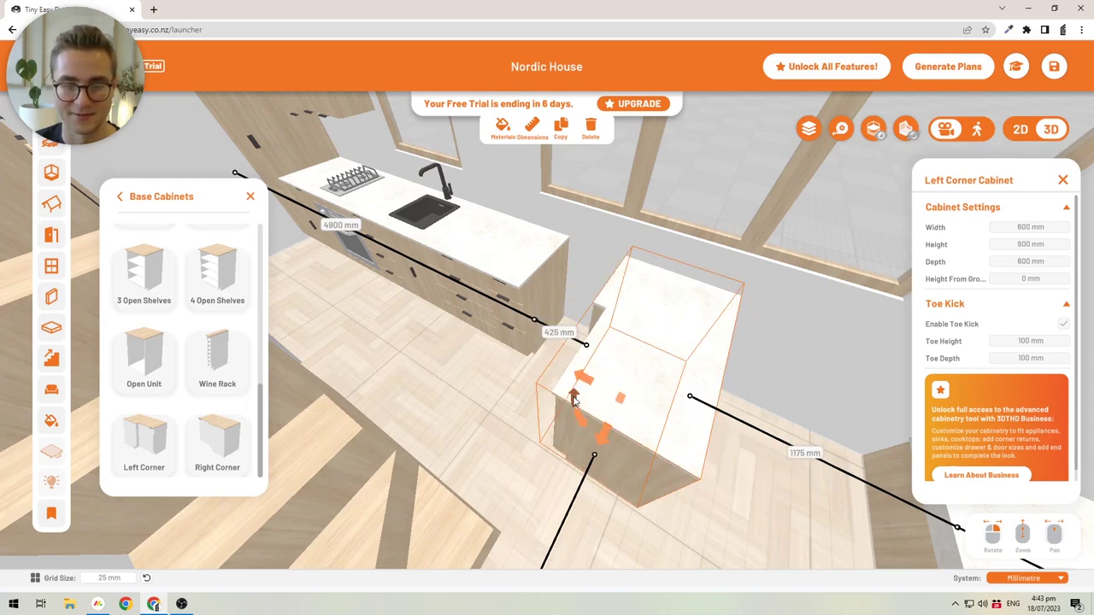
pyautogui.moveTo(564, 377); pyautogui.dragTo(685, 406, button='right')
pyautogui.moveTo(650, 368); pyautogui.dragTo(653, 378)
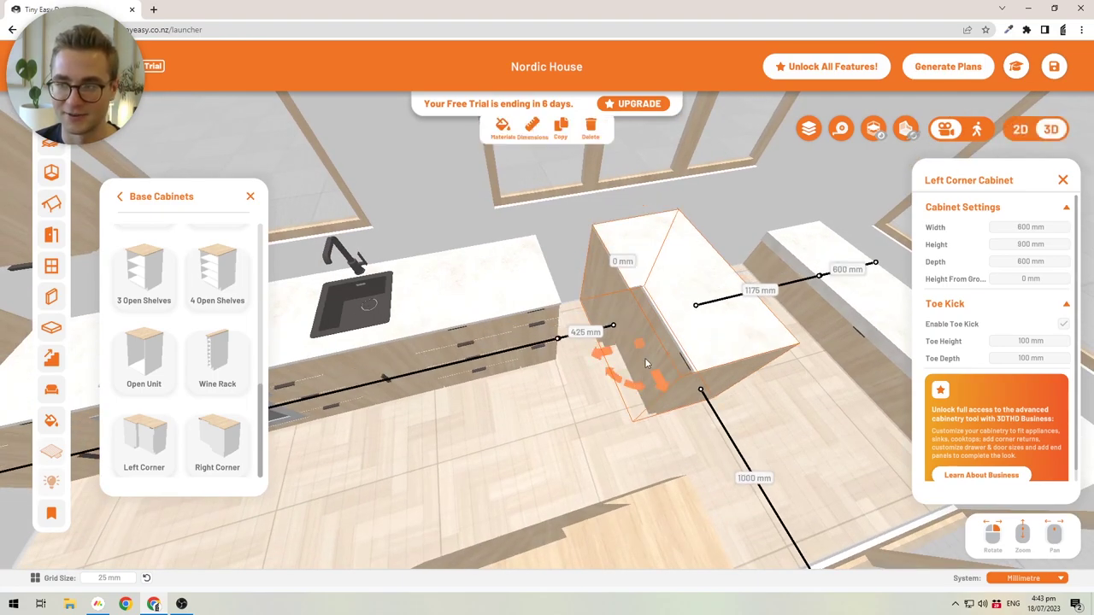
pyautogui.moveTo(647, 347); pyautogui.dragTo(557, 369)
pyautogui.moveTo(703, 393); pyautogui.dragTo(592, 362, button='right')
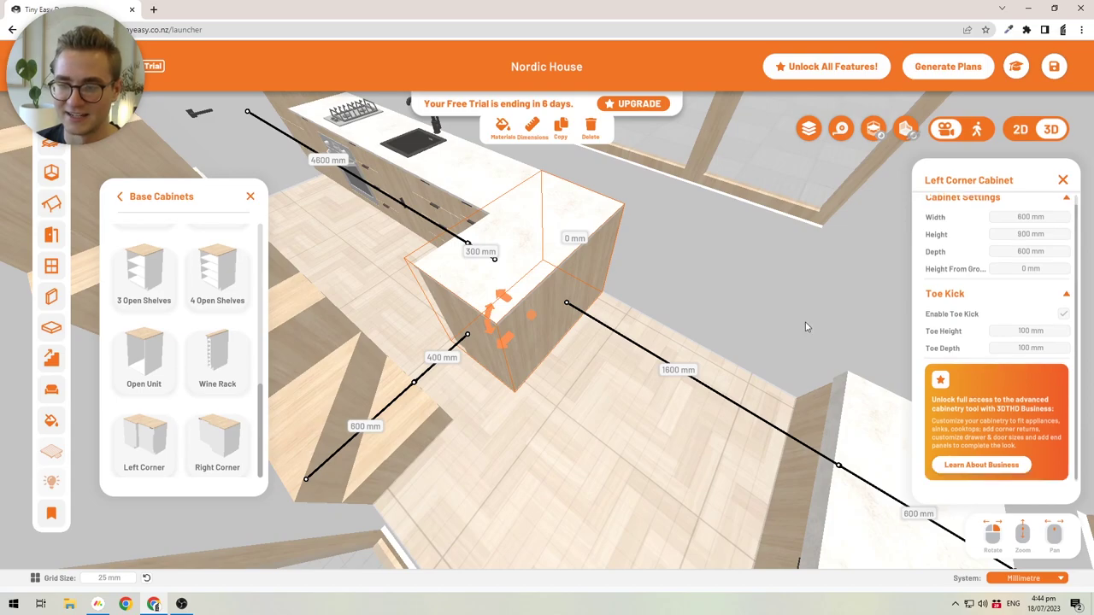
pyautogui.click(591, 128)
# Place a 3 Open Shelves base cabinet about 400 mm beyond the end of the kitchen run
pyautogui.scroll(5, 206, 313)
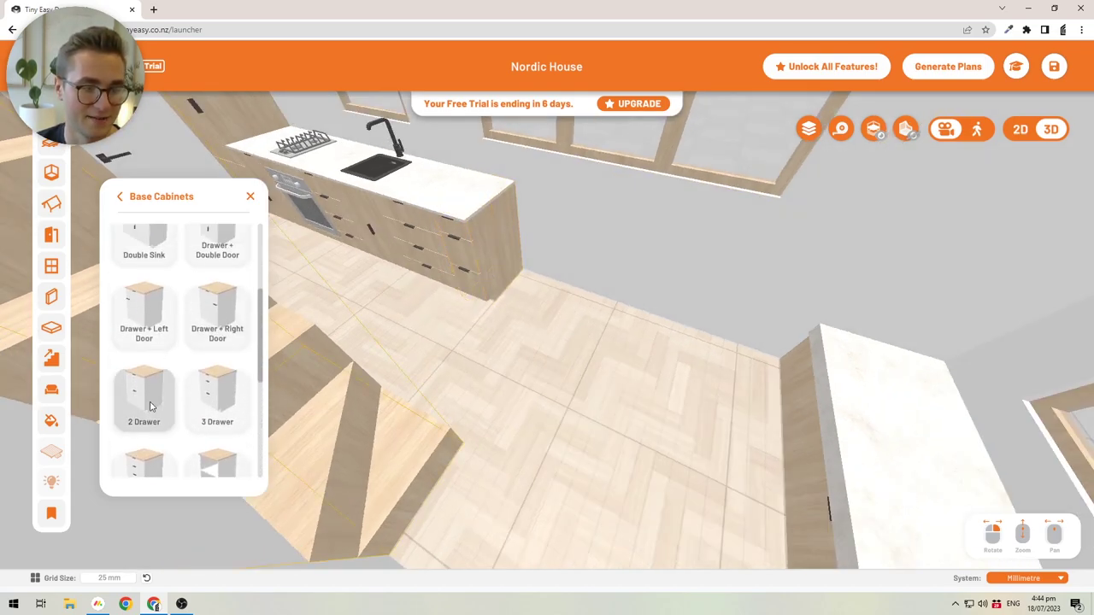
pyautogui.scroll(2, 213, 411)
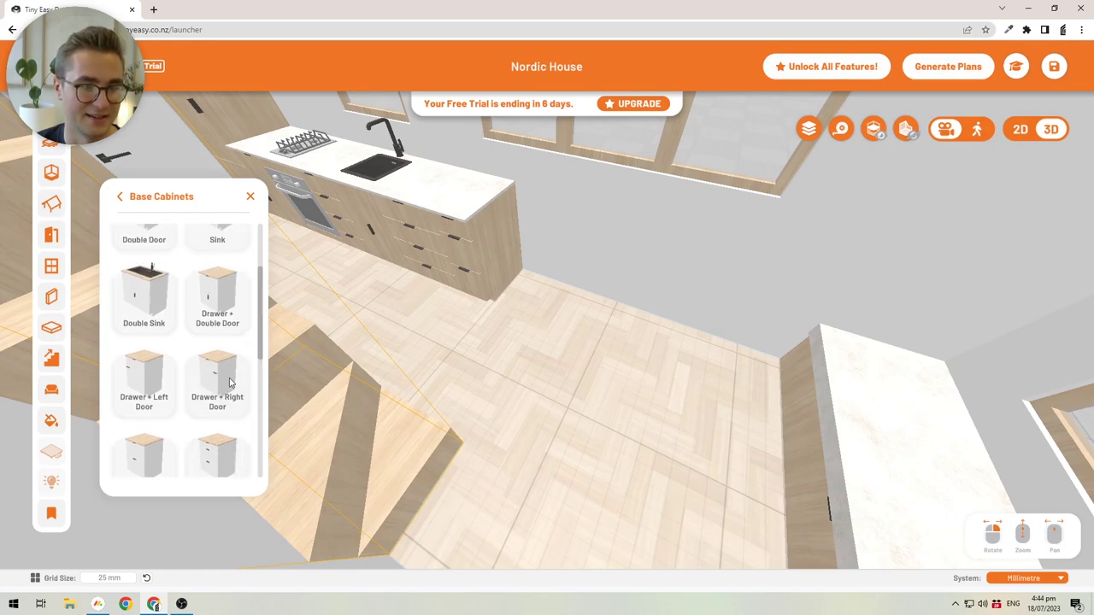
pyautogui.scroll(-3, 251, 339)
pyautogui.scroll(-1, 260, 414)
pyautogui.scroll(-2, 223, 391)
pyautogui.click(144, 400)
pyautogui.click(588, 295)
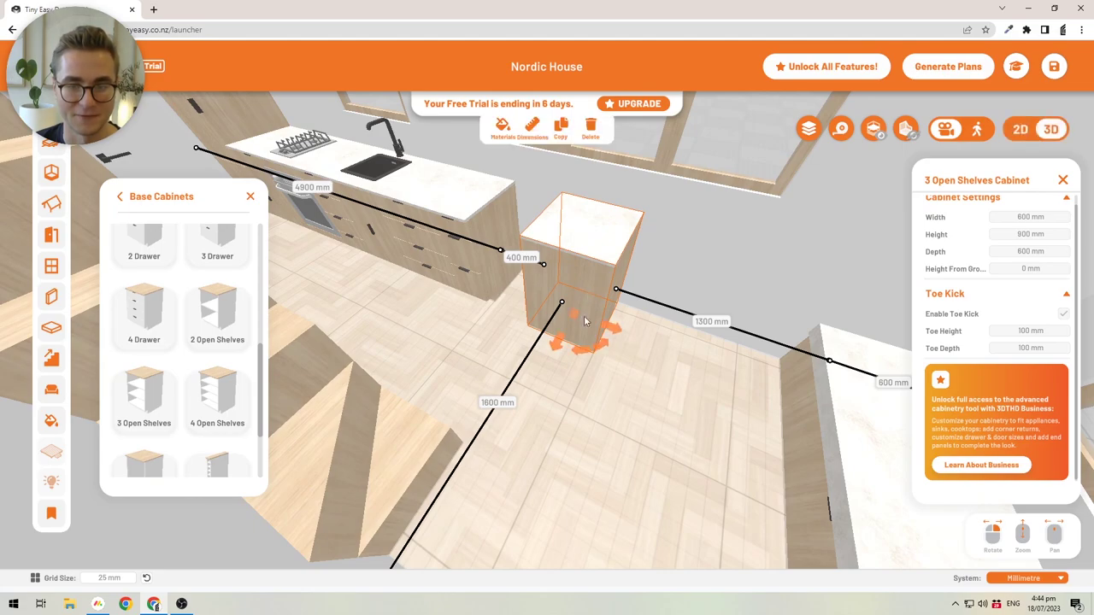
# Set the gap between the 3 Open Shelves cabinet and the neighbouring kitchen cabinet to 0 mm
pyautogui.click(511, 259)
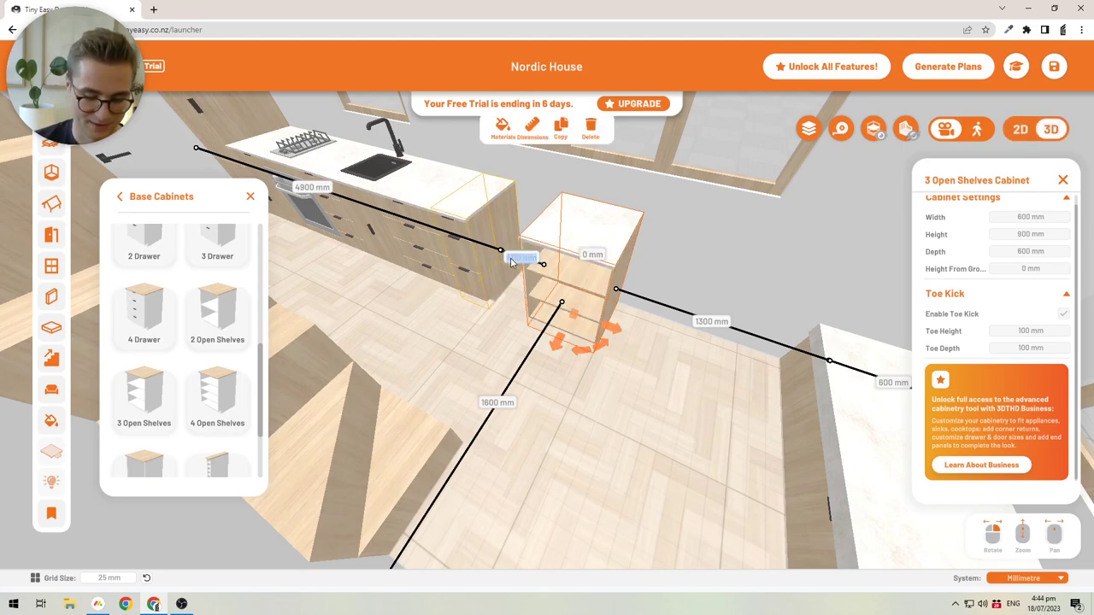
pyautogui.write('0')
pyautogui.press('Return')
pyautogui.click(619, 380)
pyautogui.moveTo(631, 383); pyautogui.dragTo(509, 360, button='right')
pyautogui.scroll(-3, 518, 311)
pyautogui.moveTo(515, 295); pyautogui.dragTo(622, 449, button='middle')
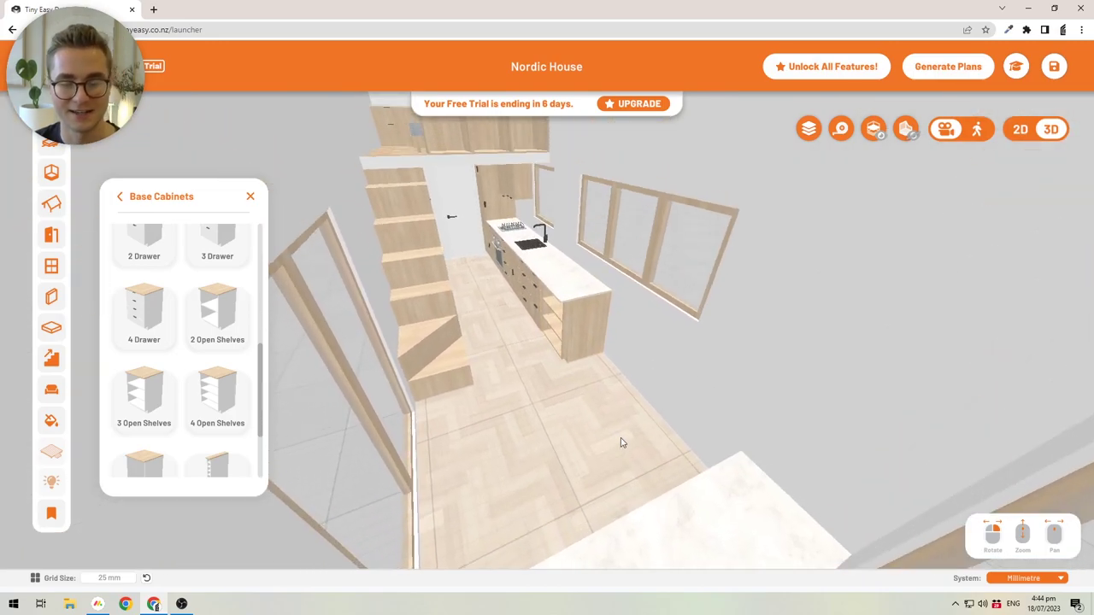
pyautogui.moveTo(524, 408); pyautogui.dragTo(567, 409, button='right')
pyautogui.scroll(2, 544, 281)
# Try raising the 3 Open Shelves cabinet 300 mm from the ground, and set its height from ground back to 0 mm
pyautogui.click(577, 272)
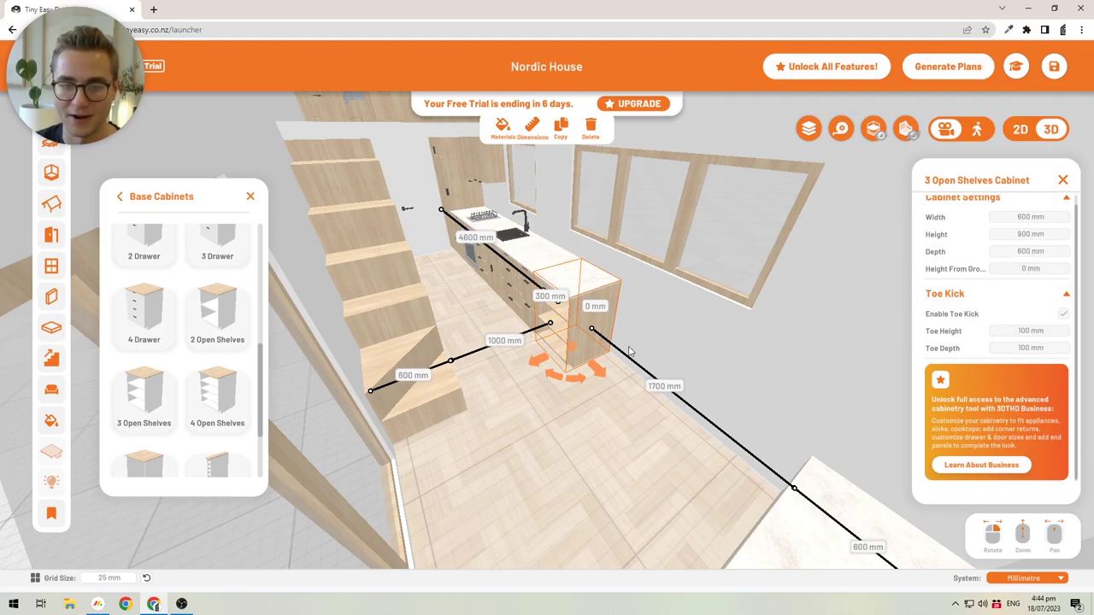
pyautogui.scroll(3, 603, 355)
pyautogui.moveTo(603, 356); pyautogui.dragTo(600, 315, button='right')
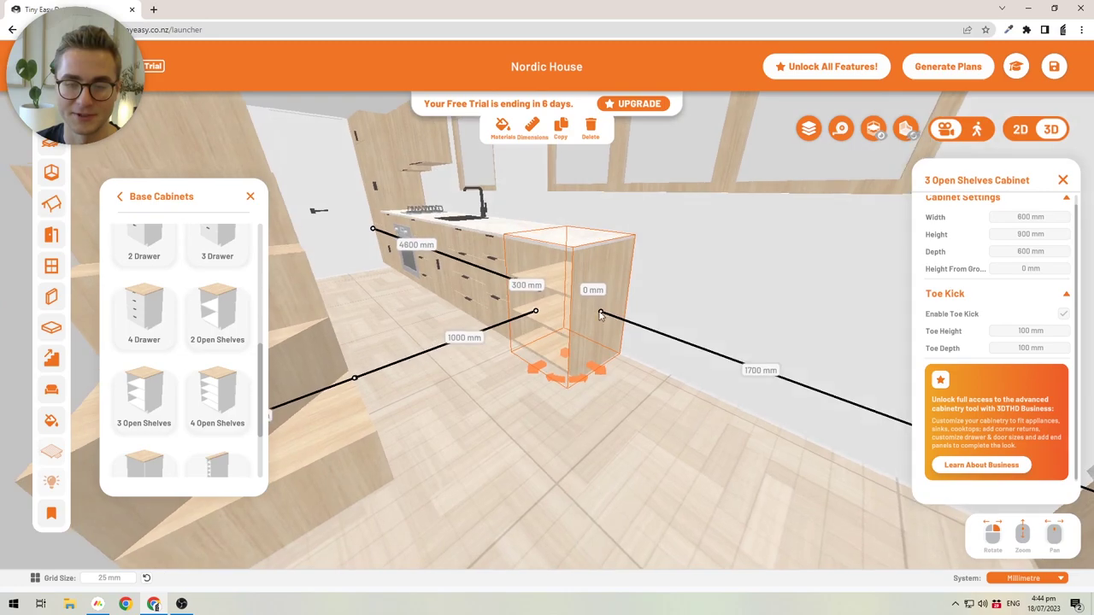
pyautogui.click(1023, 269)
pyautogui.write('300')
pyautogui.press('Return')
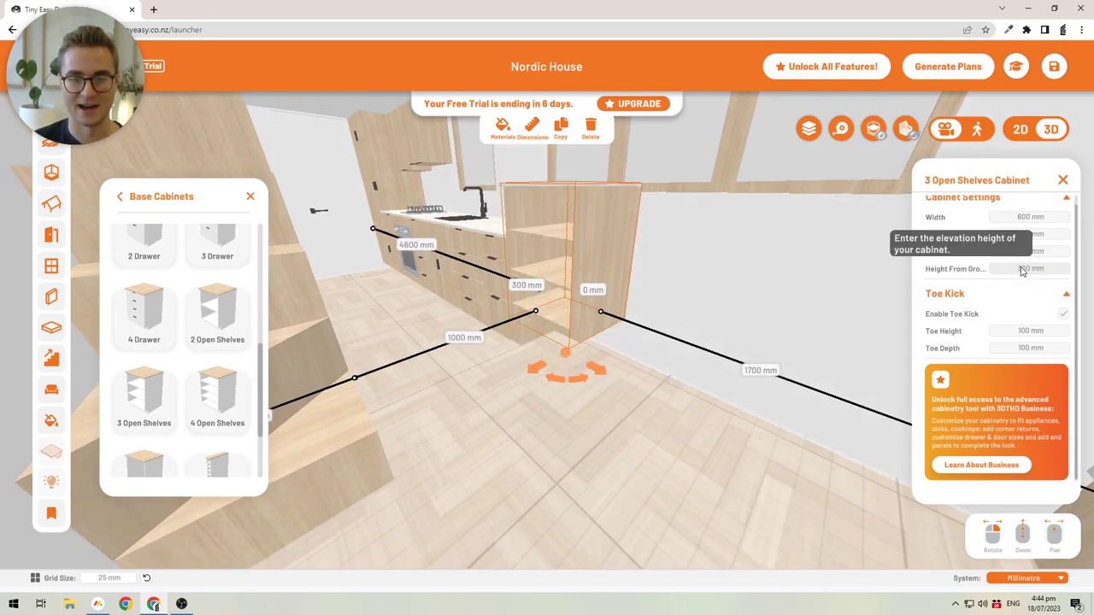
pyautogui.moveTo(527, 353); pyautogui.dragTo(516, 267, button='right')
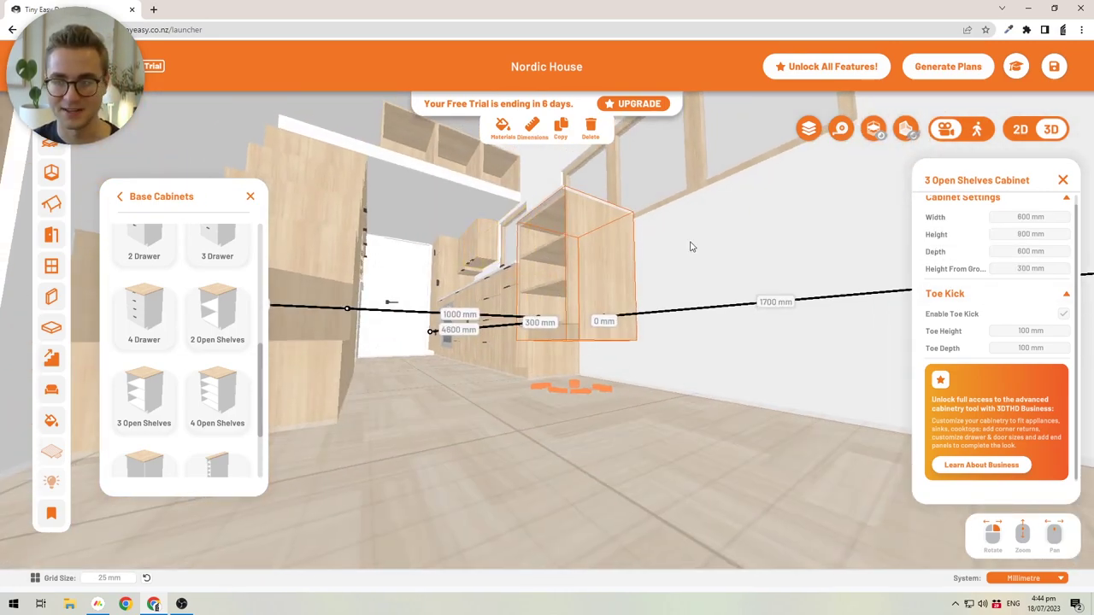
pyautogui.click(1028, 271)
pyautogui.write('0')
pyautogui.press('Return')
# Examine the cabinet settings of the hung Double Door cabinet and of the 3 Open Shelves cabinet, including its toe kick
pyautogui.moveTo(397, 256); pyautogui.dragTo(471, 313, button='right')
pyautogui.click(467, 183)
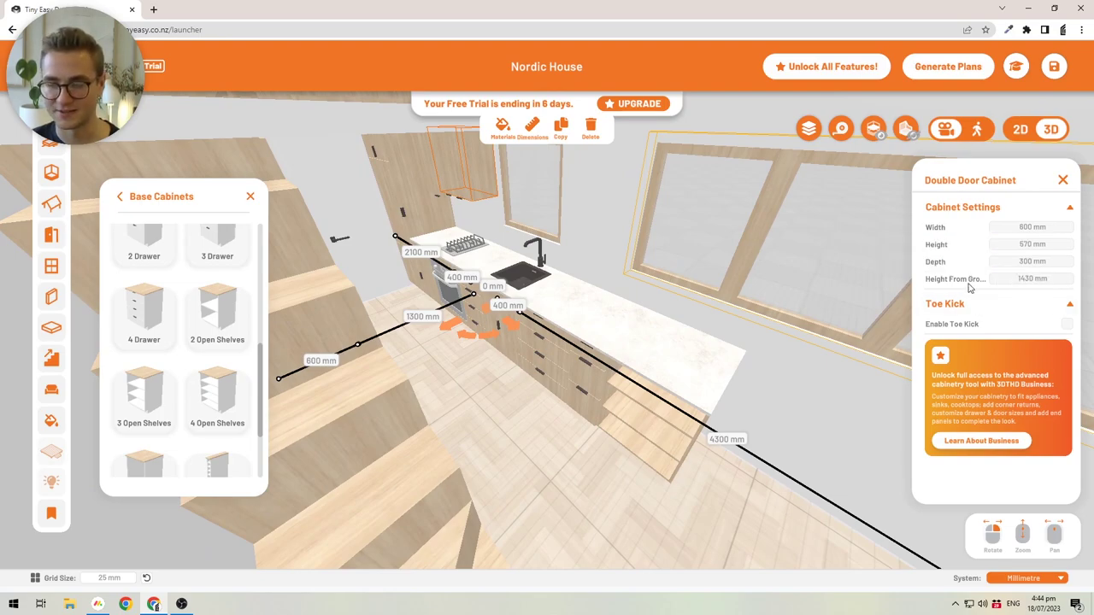
pyautogui.click(652, 491)
pyautogui.moveTo(652, 491); pyautogui.dragTo(446, 214, button='right')
pyautogui.moveTo(613, 371); pyautogui.dragTo(548, 304, button='right')
pyautogui.click(550, 303)
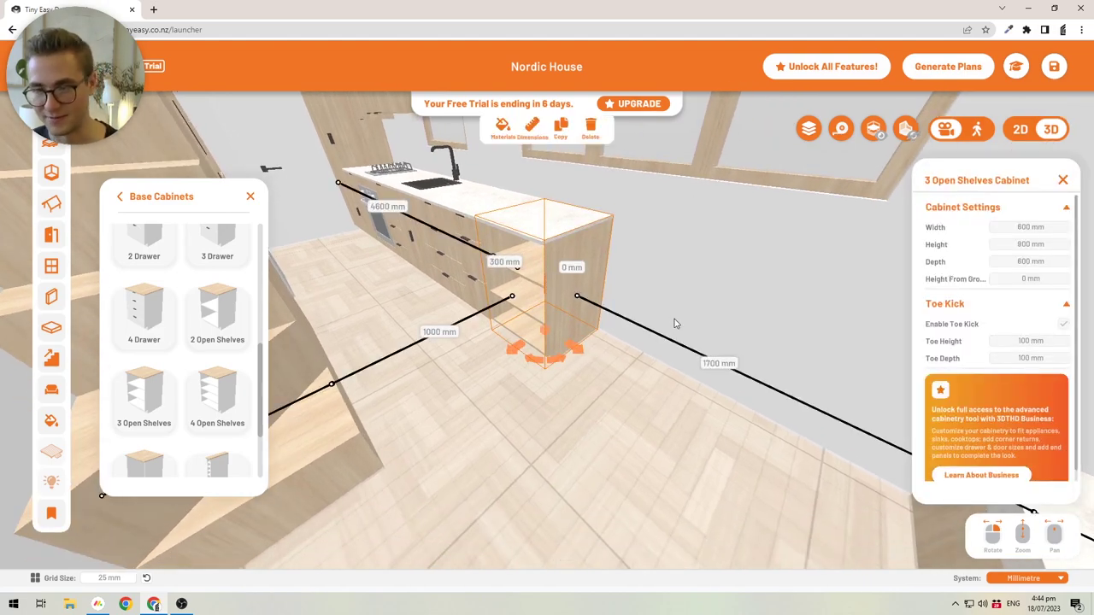
pyautogui.scroll(-1, 999, 354)
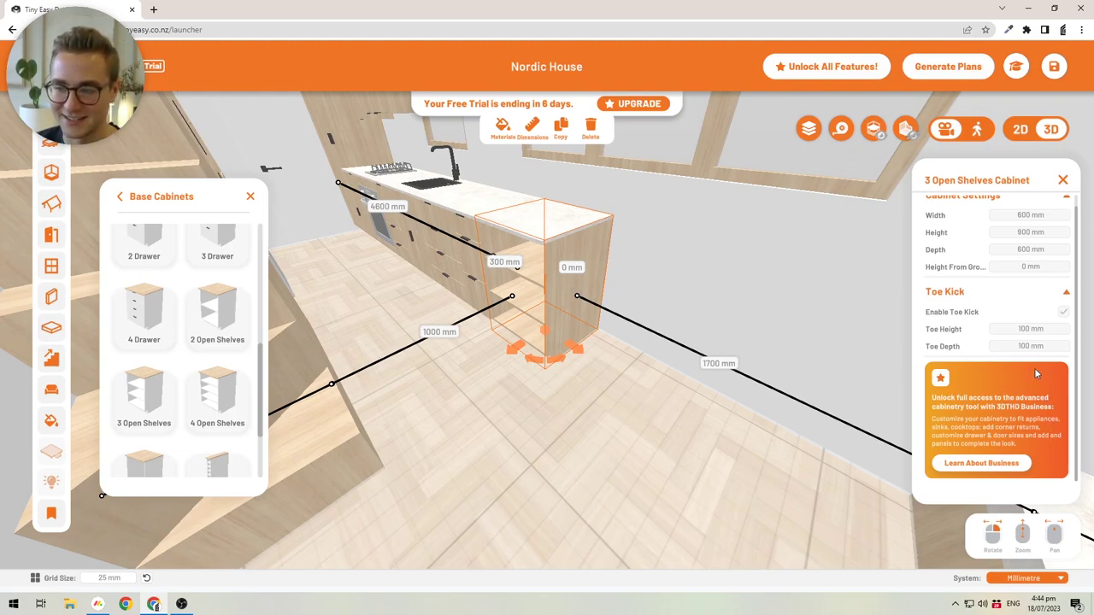
pyautogui.click(485, 368)
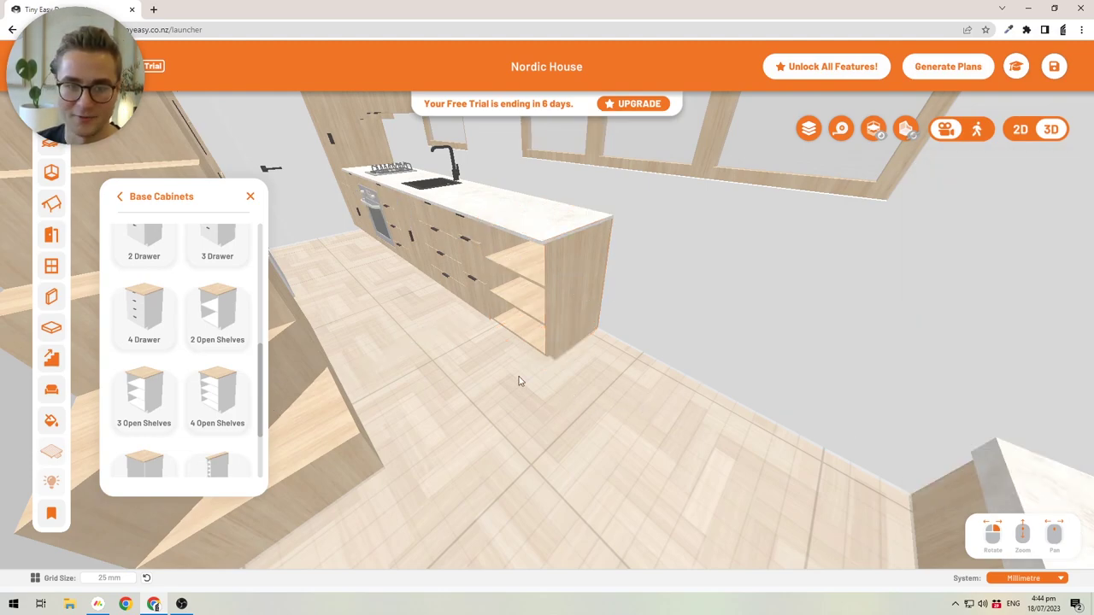
# Look over the extended kitchen run with its drawers and open shelves, close up and from the living area
pyautogui.moveTo(452, 311); pyautogui.dragTo(606, 419, button='right')
pyautogui.scroll(5, 495, 311)
pyautogui.moveTo(496, 311); pyautogui.dragTo(557, 278, button='right')
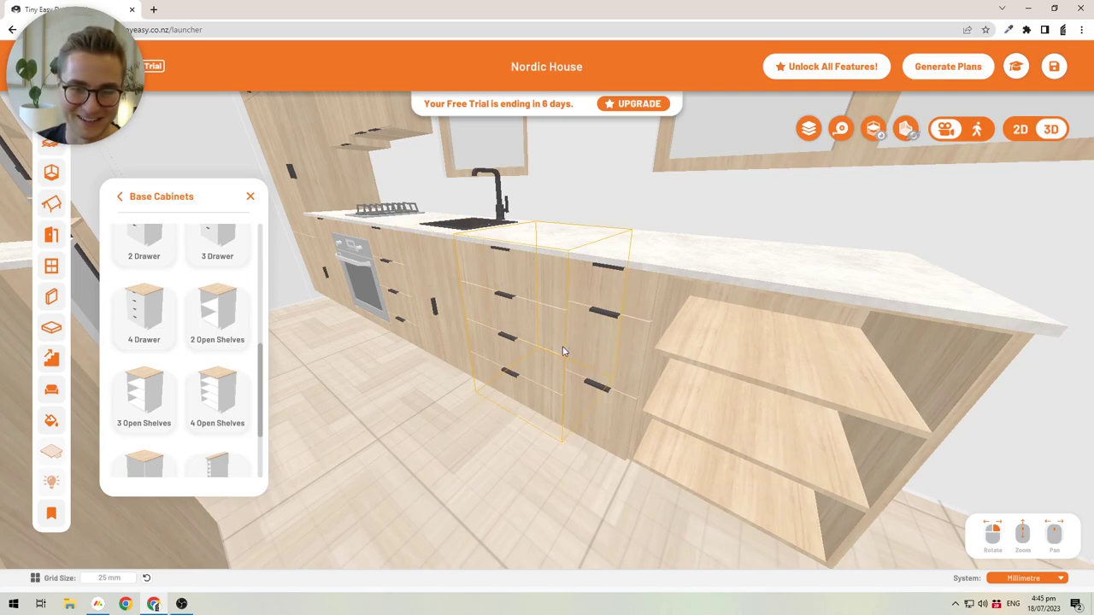
pyautogui.scroll(-10, 531, 350)
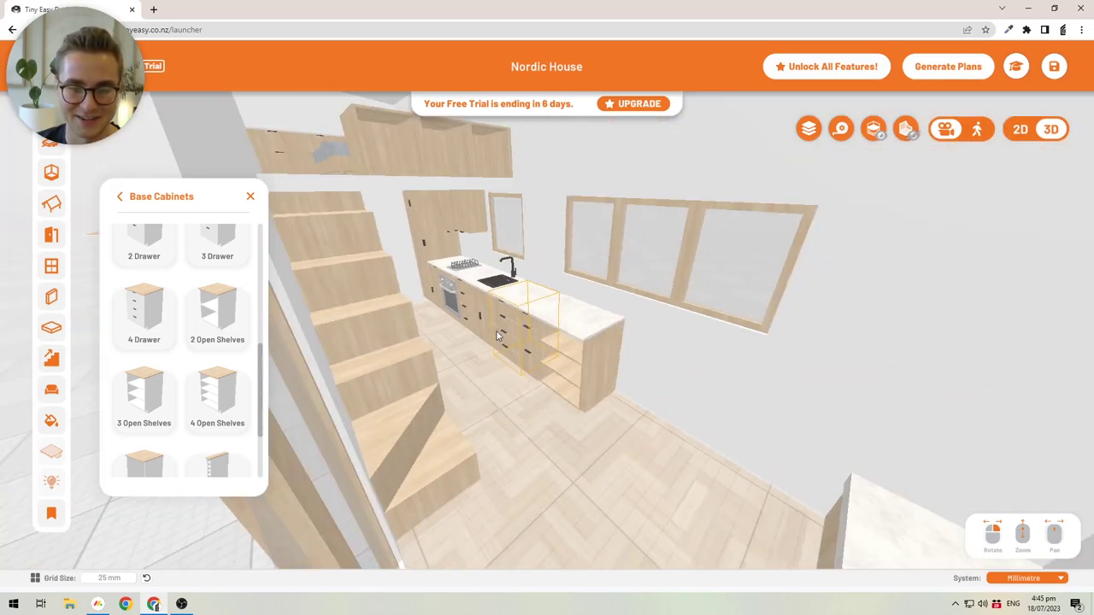
pyautogui.moveTo(548, 371); pyautogui.dragTo(640, 413, button='right')
pyautogui.moveTo(640, 413); pyautogui.dragTo(498, 277, button='middle')
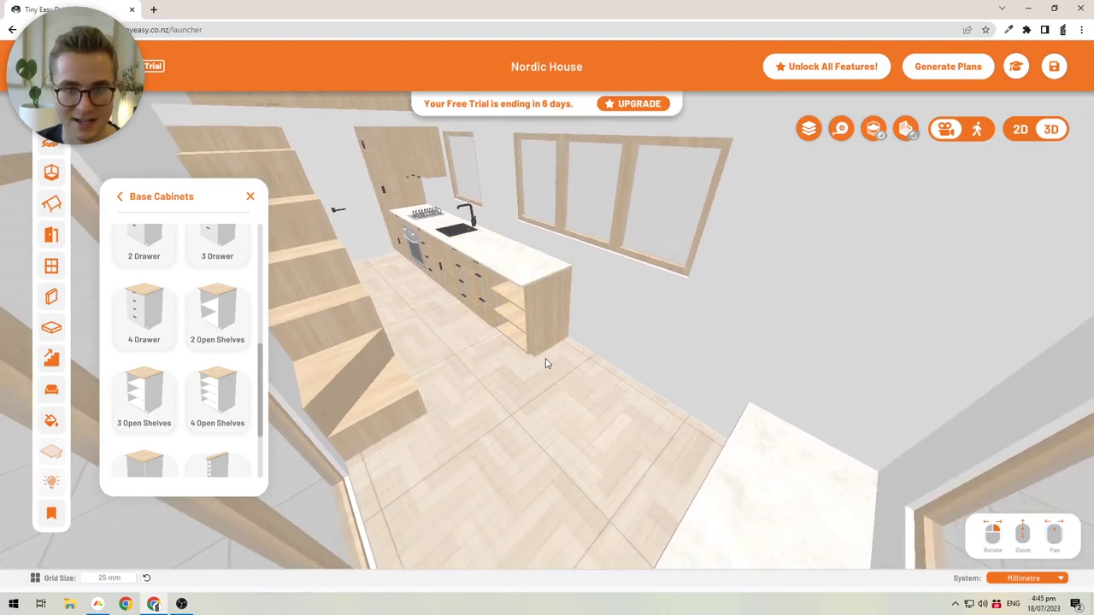
pyautogui.scroll(2, 510, 360)
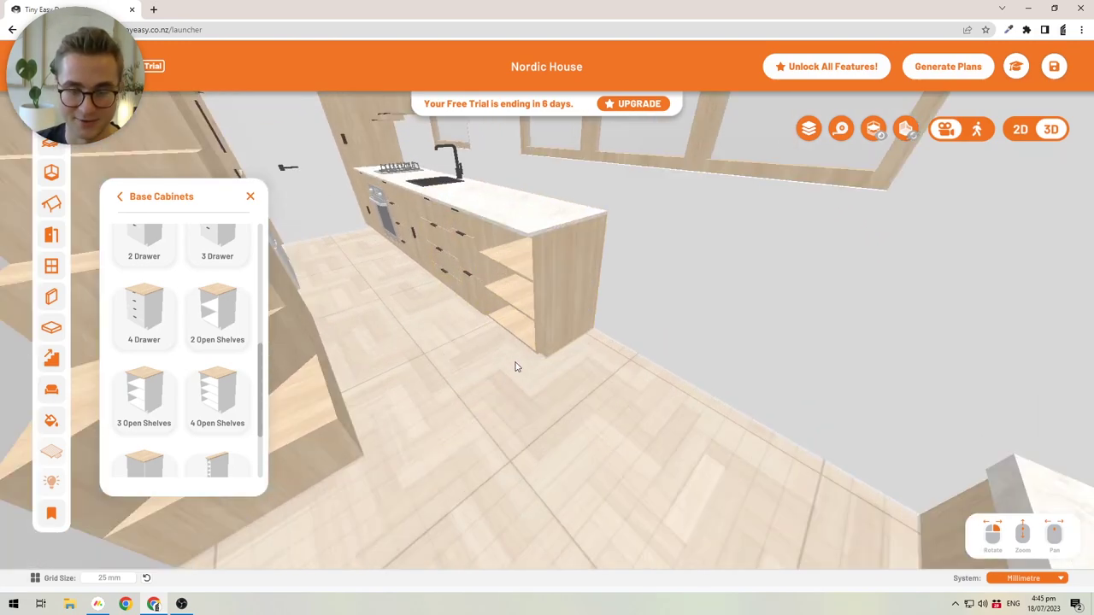
pyautogui.scroll(3, 555, 393)
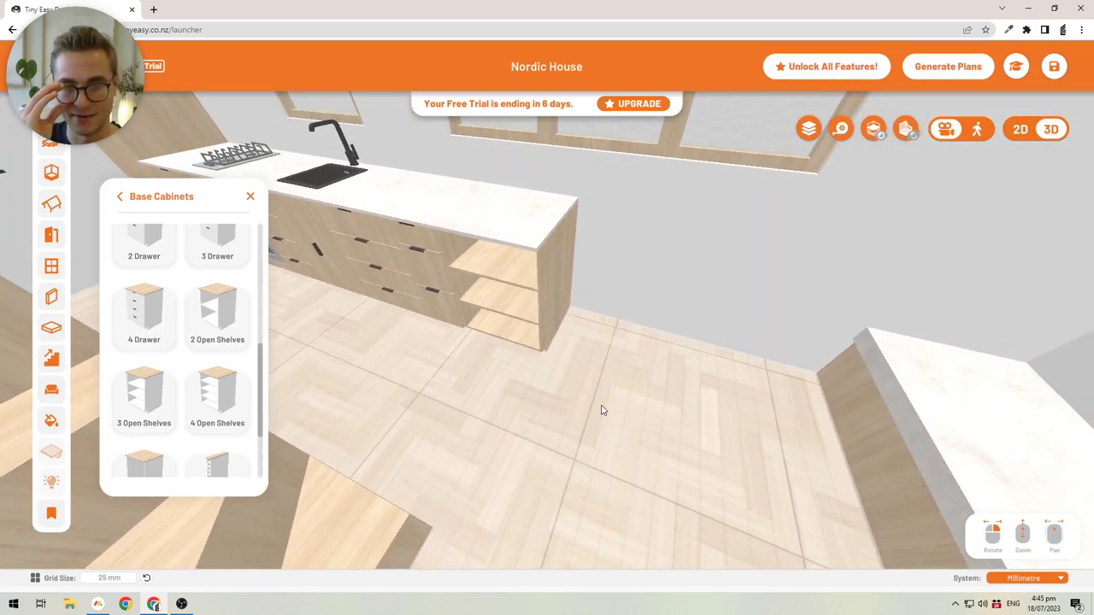
# Close the base cabinet library and hide the loft floor to give a clear view into the bathroom
pyautogui.click(250, 198)
pyautogui.moveTo(494, 341); pyautogui.dragTo(362, 299, button='right')
pyautogui.moveTo(300, 239); pyautogui.dragTo(898, 343, button='middle')
pyautogui.scroll(-5, 854, 325)
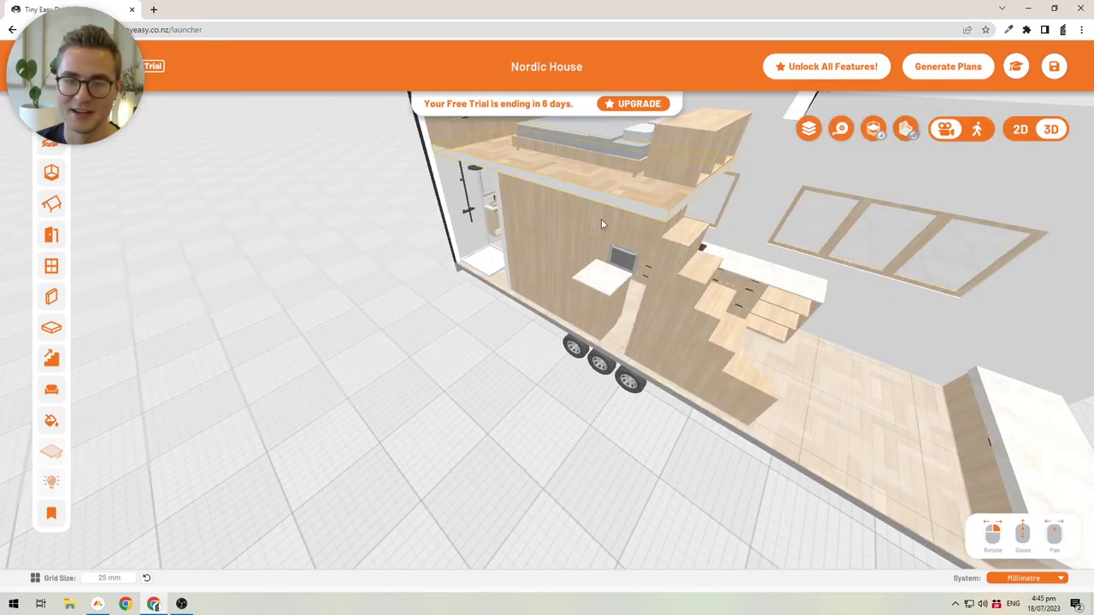
pyautogui.moveTo(601, 224); pyautogui.dragTo(641, 456, button='right')
pyautogui.scroll(6, 518, 246)
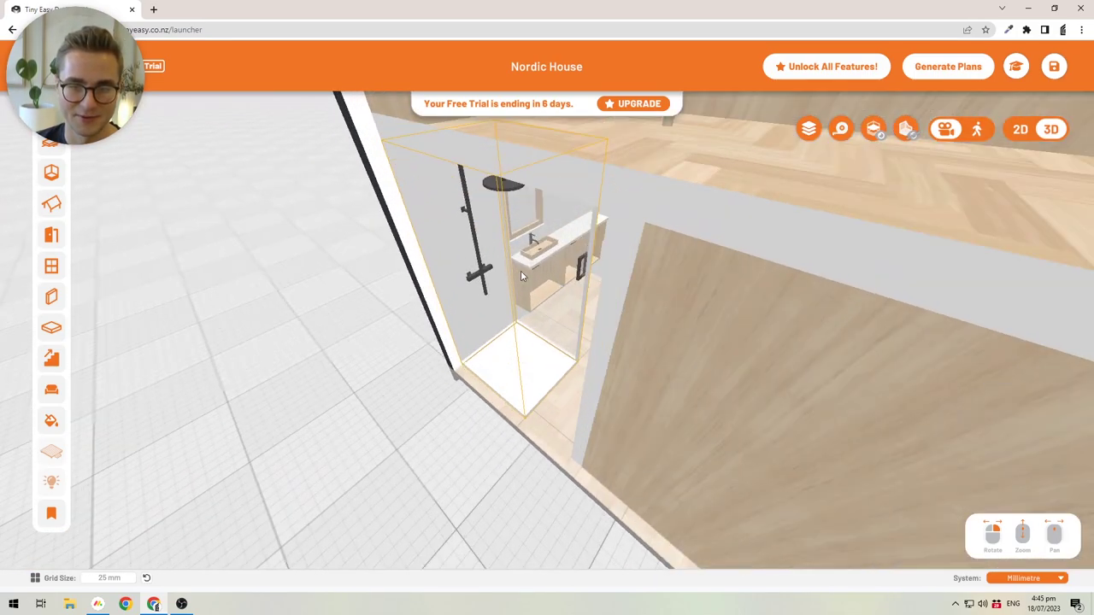
pyautogui.moveTo(526, 274); pyautogui.dragTo(597, 274, button='right')
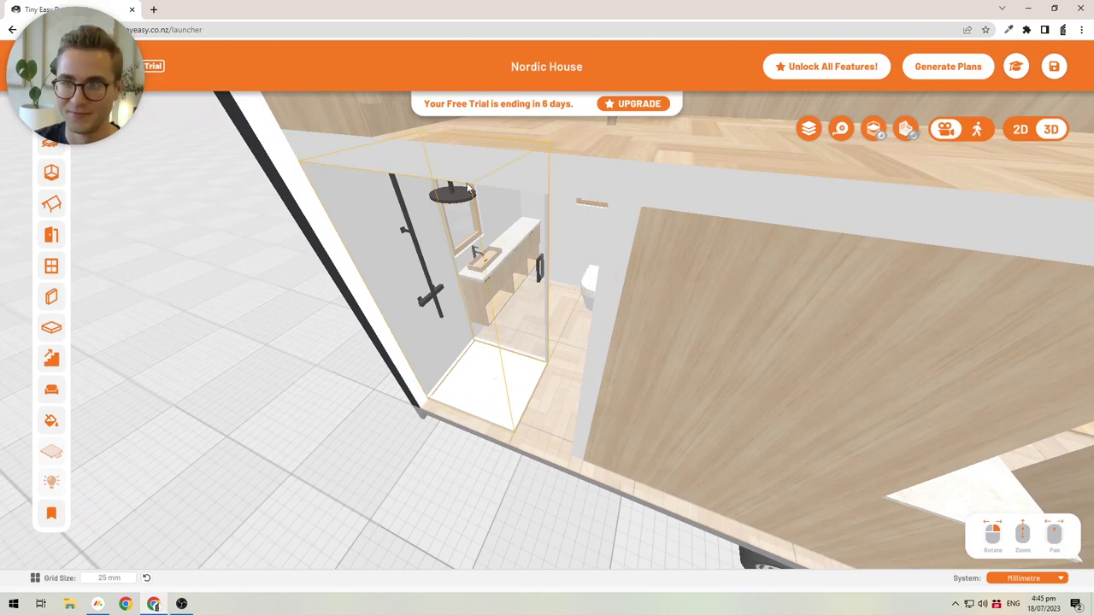
pyautogui.click(875, 129)
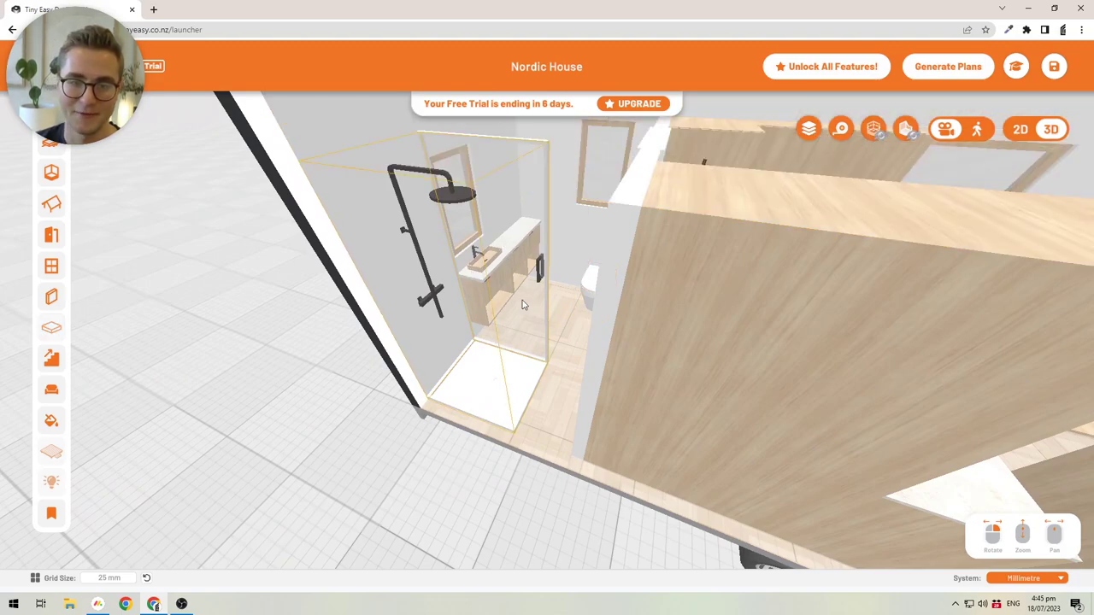
# Inspect the bathroom from above, checking the shower alcove's dimensions and the free space beside it
pyautogui.moveTo(532, 272); pyautogui.dragTo(479, 311, button='right')
pyautogui.moveTo(479, 310); pyautogui.dragTo(273, 459, button='middle')
pyautogui.moveTo(274, 459); pyautogui.dragTo(555, 289)
pyautogui.moveTo(571, 280); pyautogui.dragTo(585, 349, button='right')
pyautogui.moveTo(447, 297); pyautogui.dragTo(547, 291)
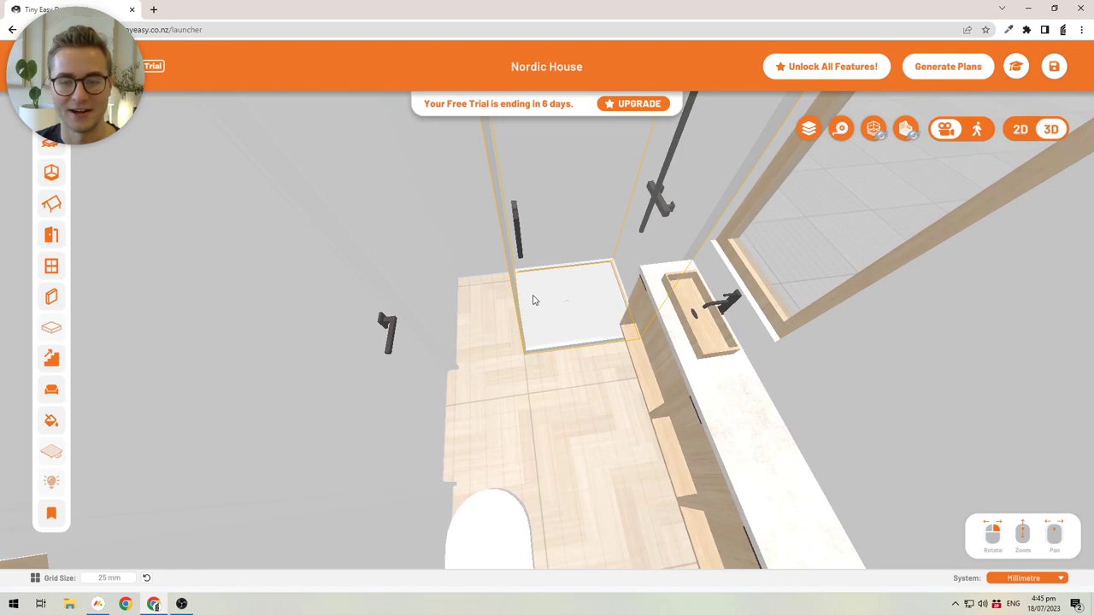
pyautogui.click(554, 316)
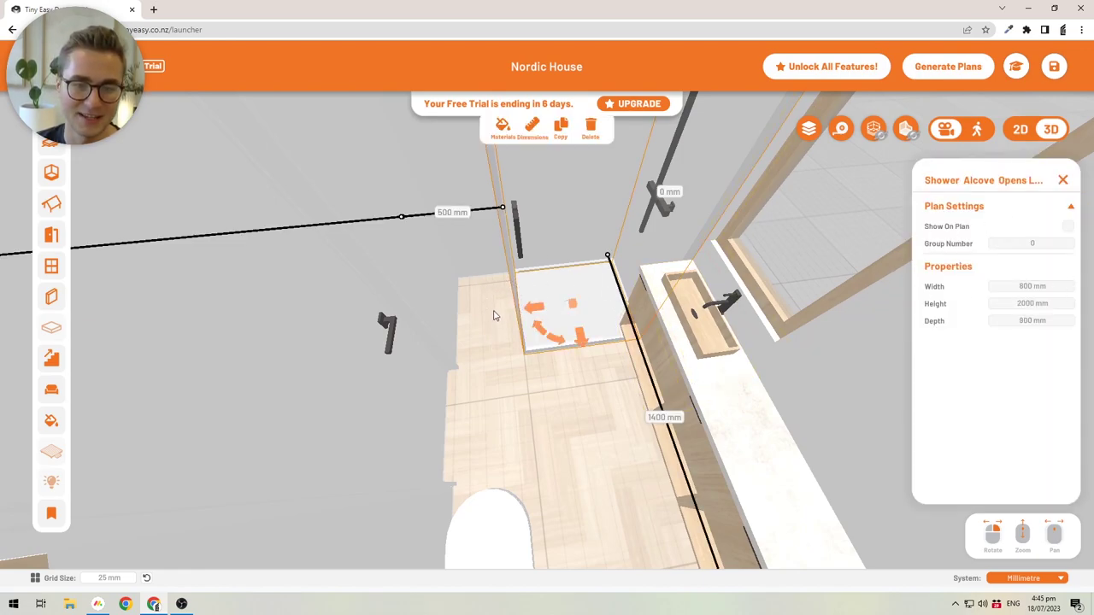
pyautogui.moveTo(531, 336); pyautogui.dragTo(515, 365)
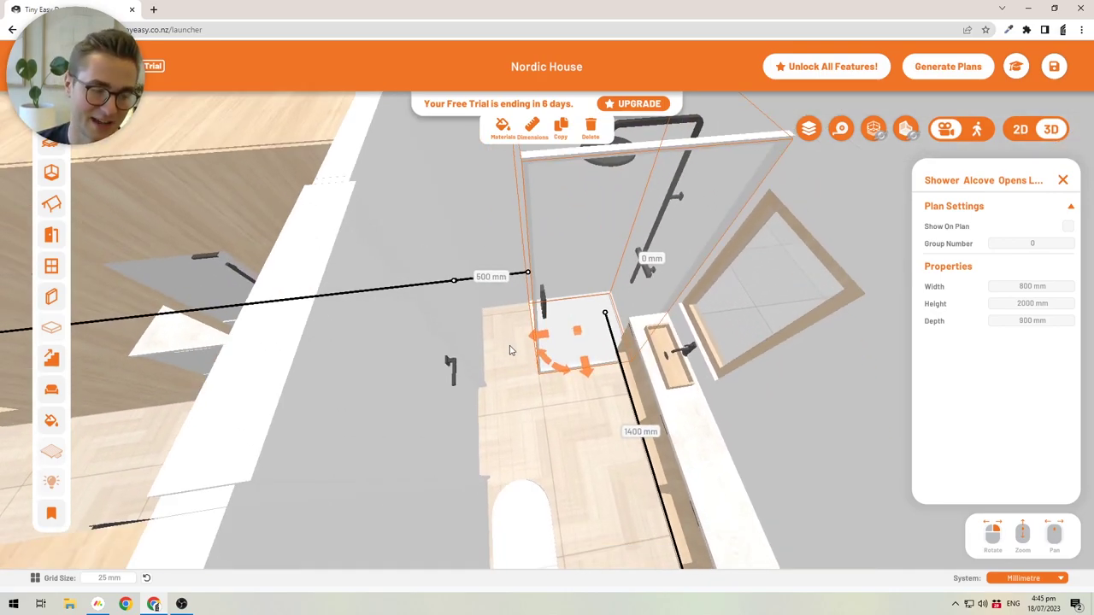
pyautogui.click(511, 340)
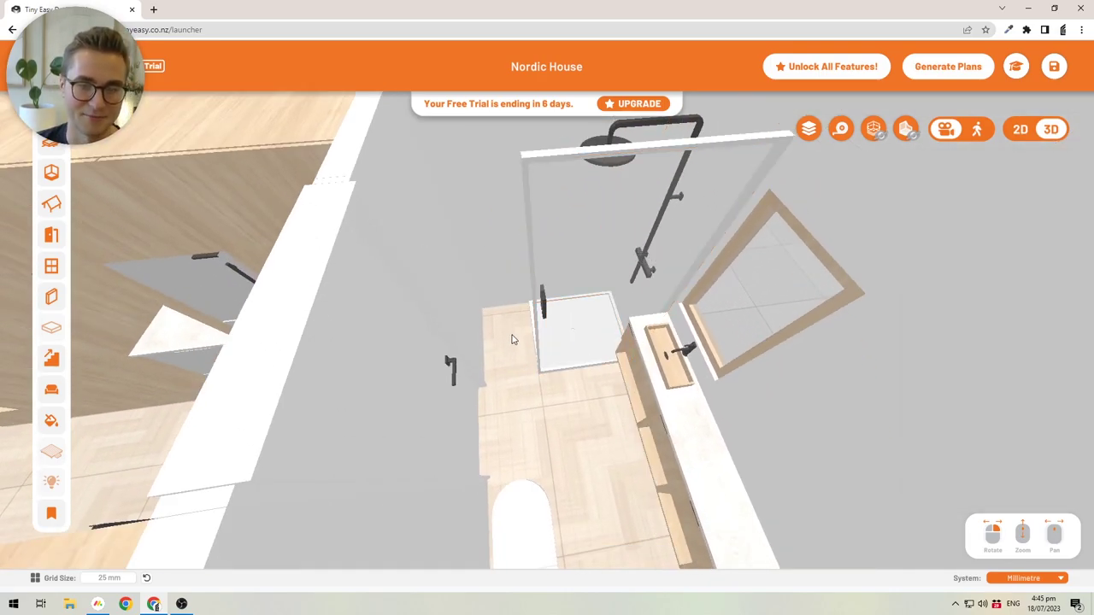
# Place a Bookshelf storage cabinet against the end wall in the space beside the shower
pyautogui.click(49, 390)
pyautogui.scroll(-3, 205, 410)
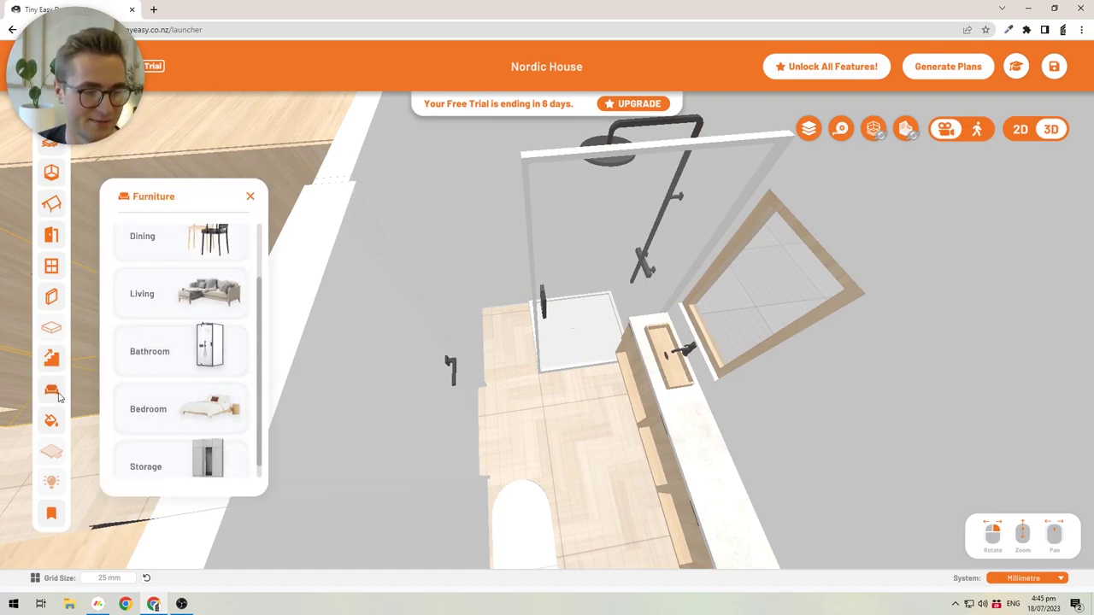
pyautogui.click(146, 453)
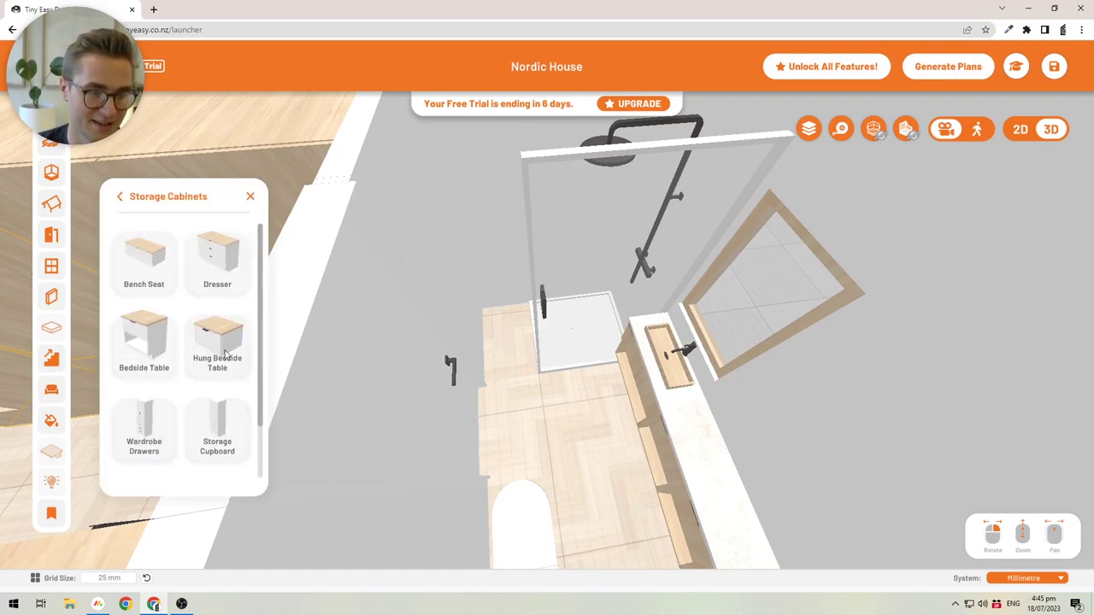
pyautogui.scroll(-1, 205, 402)
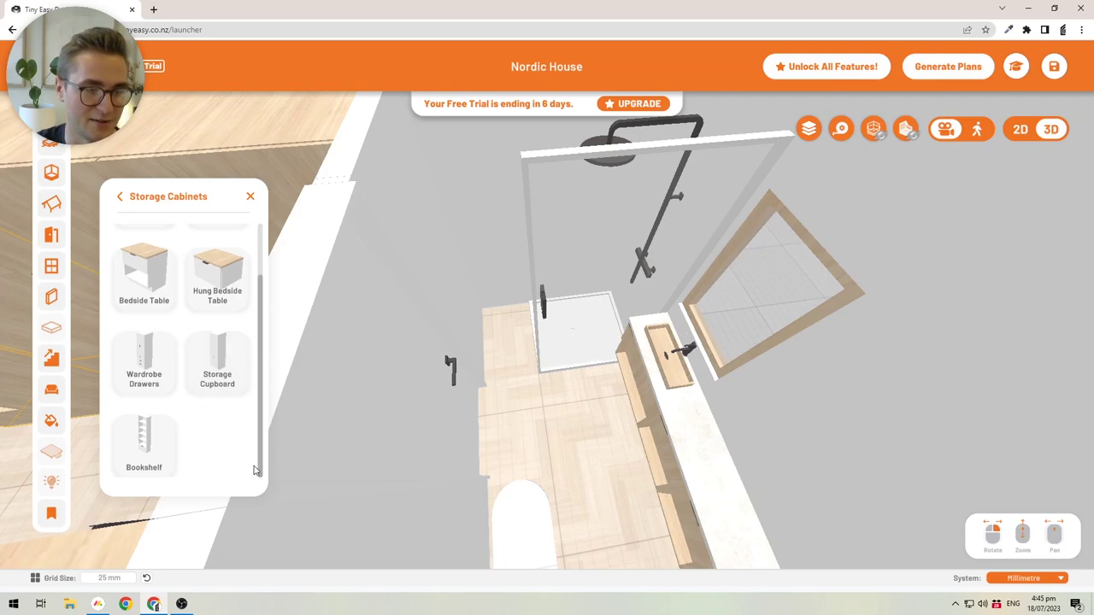
pyautogui.click(144, 440)
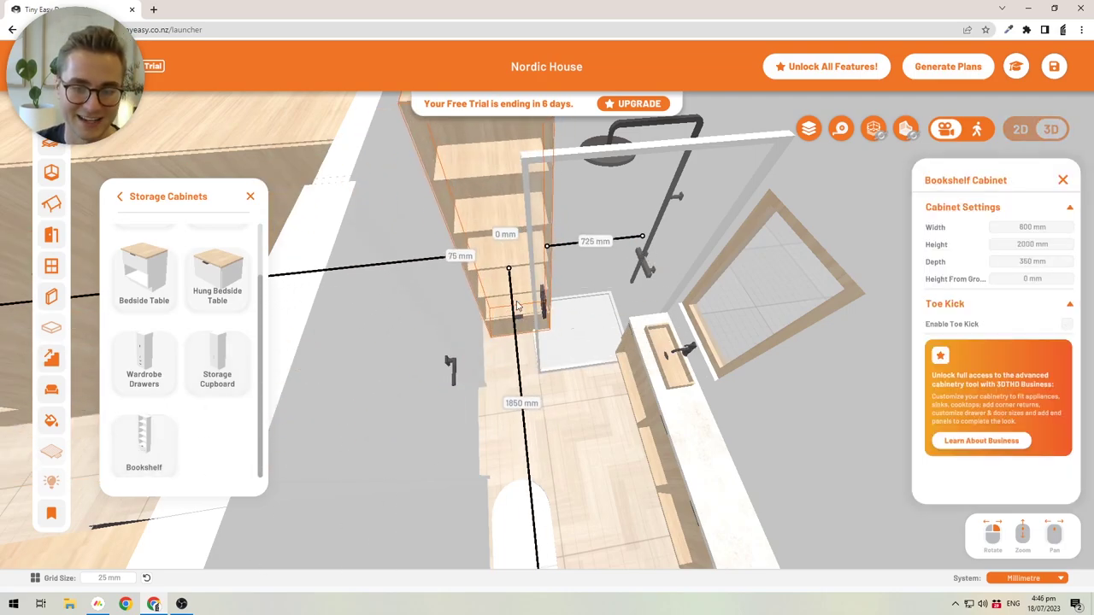
pyautogui.click(515, 305)
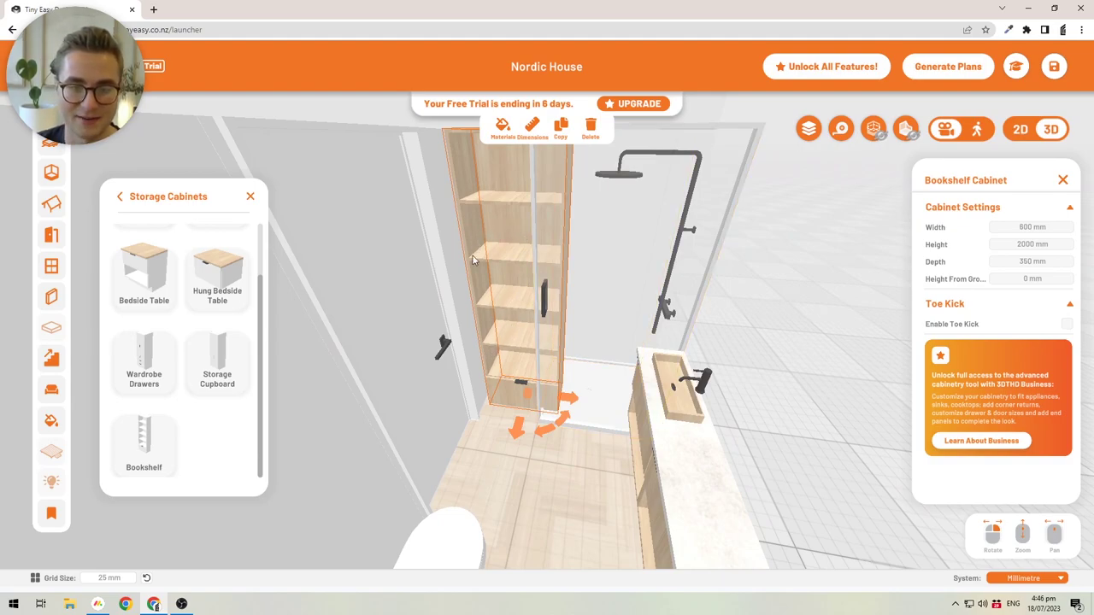
# Try a bookshelf depth of 900 mm, check it against the shower's depth, and set it to 800 mm
pyautogui.moveTo(858, 246); pyautogui.dragTo(862, 272, button='right')
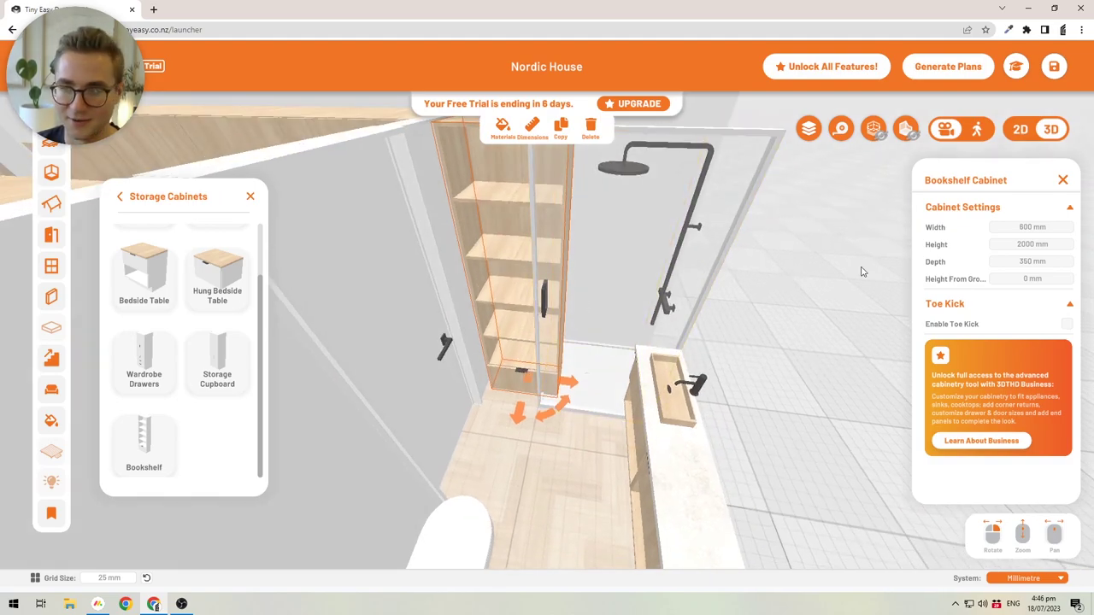
pyautogui.click(1040, 264)
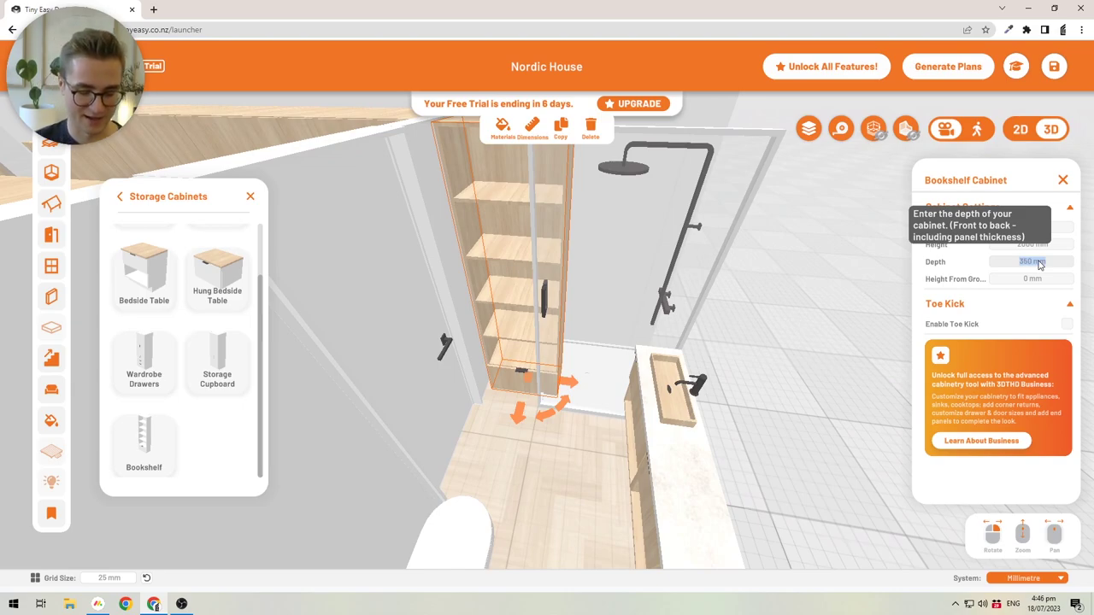
pyautogui.write('900')
pyautogui.press('Return')
pyautogui.click(625, 346)
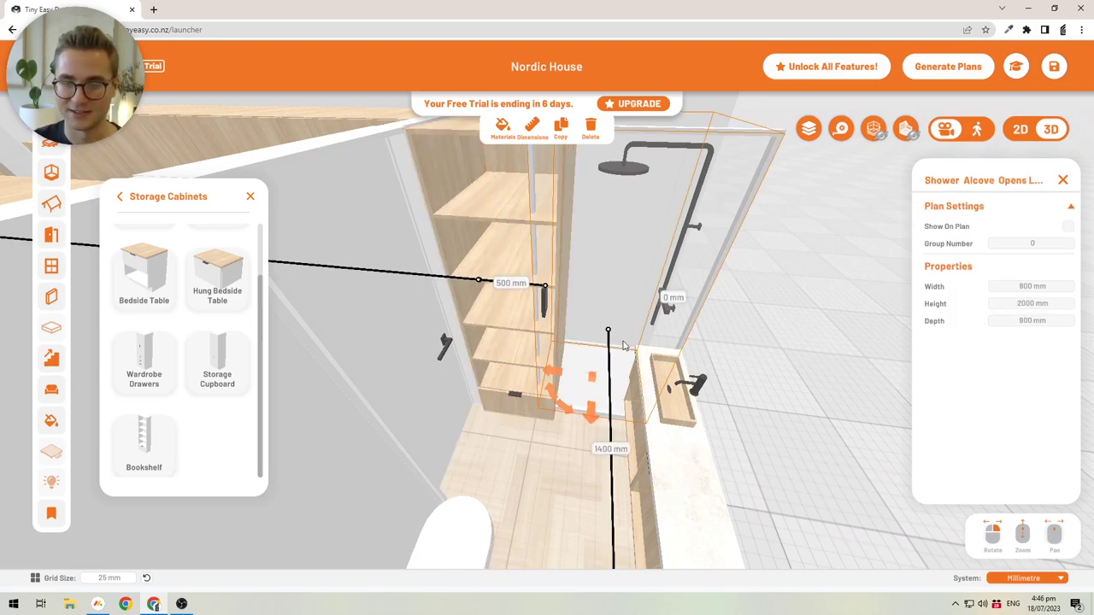
pyautogui.click(494, 340)
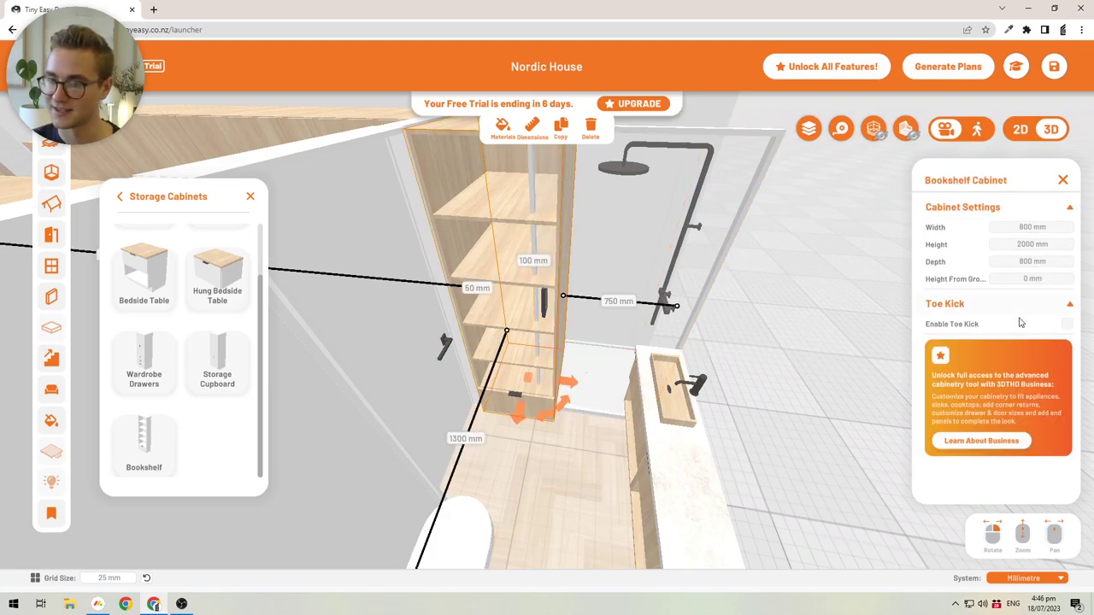
# Move the bookshelf back against the wall behind it with a 0 mm gap
pyautogui.moveTo(557, 364); pyautogui.dragTo(510, 408, button='right')
pyautogui.moveTo(519, 381); pyautogui.dragTo(576, 311)
pyautogui.moveTo(525, 381); pyautogui.dragTo(544, 352, button='right')
pyautogui.moveTo(545, 356); pyautogui.dragTo(644, 393, button='middle')
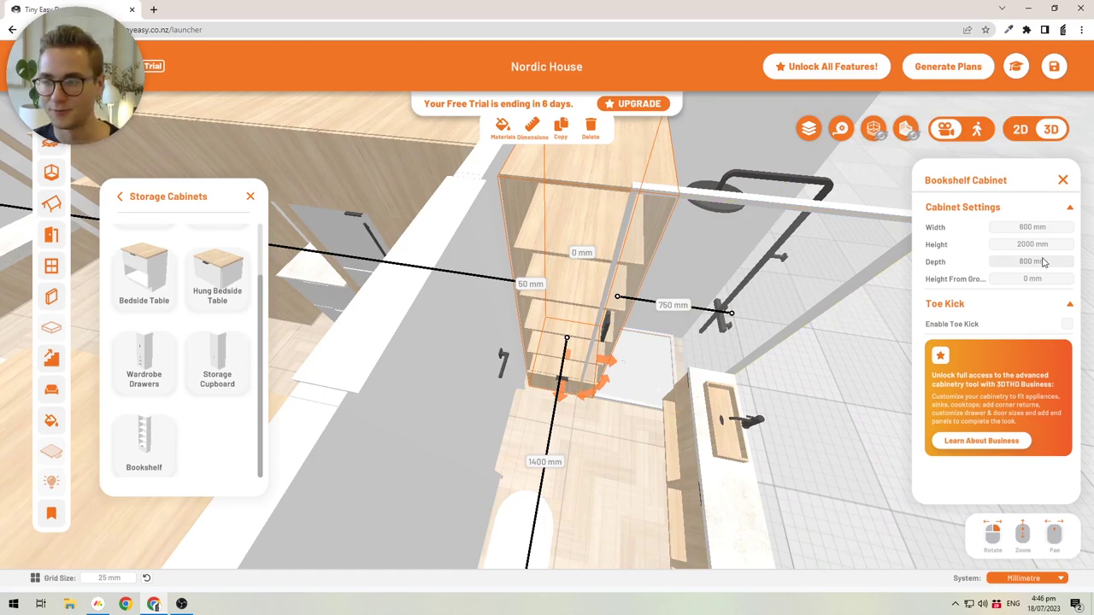
# Set the bookshelf's width to 500 mm and fit it beside the shower with a 0 mm gap
pyautogui.click(1034, 229)
pyautogui.press('Return')
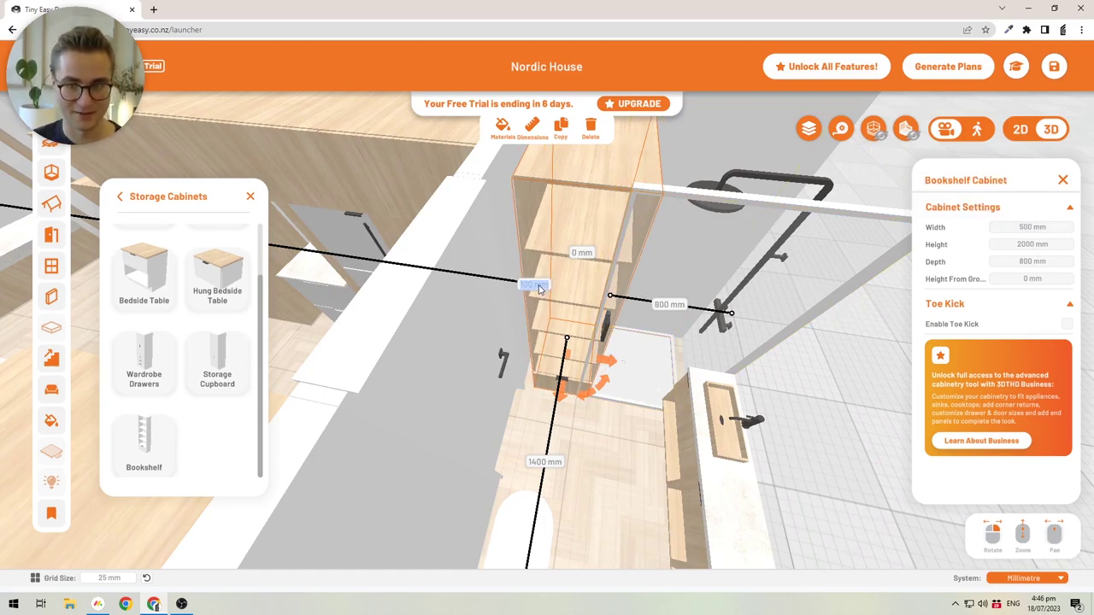
pyautogui.press('Return')
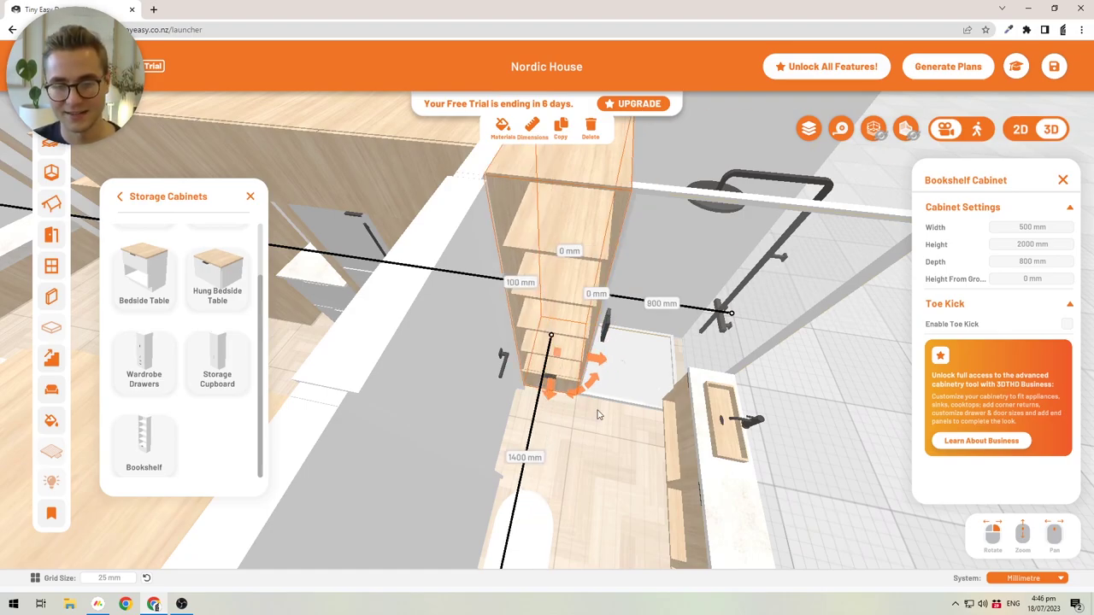
pyautogui.moveTo(598, 420); pyautogui.dragTo(425, 257)
pyautogui.moveTo(425, 257); pyautogui.dragTo(542, 344, button='right')
pyautogui.scroll(-5, 537, 316)
pyautogui.moveTo(532, 299); pyautogui.dragTo(527, 368, button='right')
pyautogui.scroll(3, 521, 336)
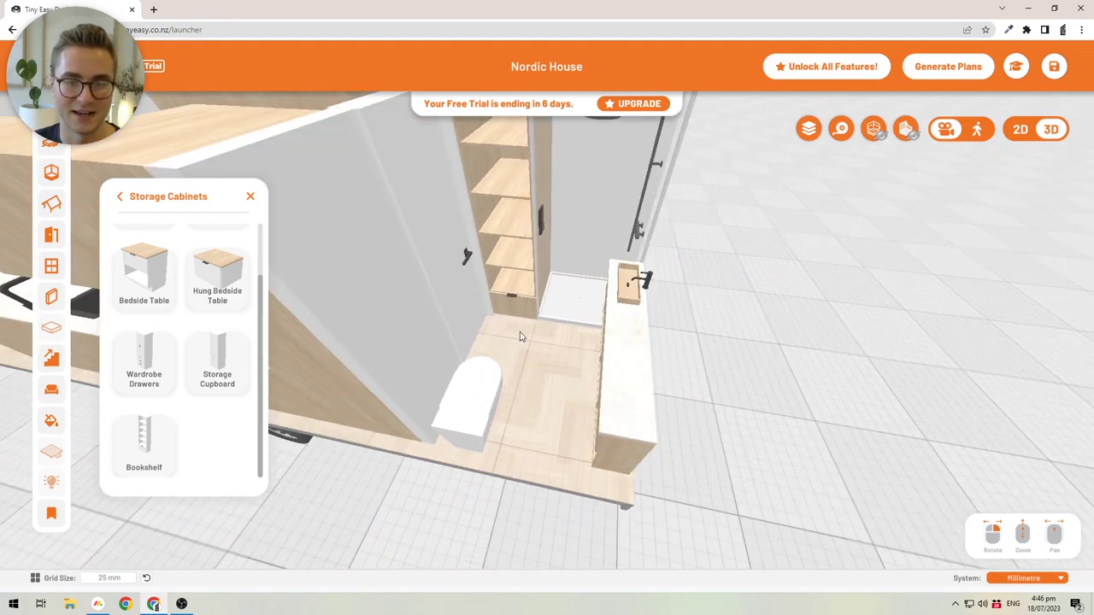
pyautogui.moveTo(522, 338); pyautogui.dragTo(493, 327)
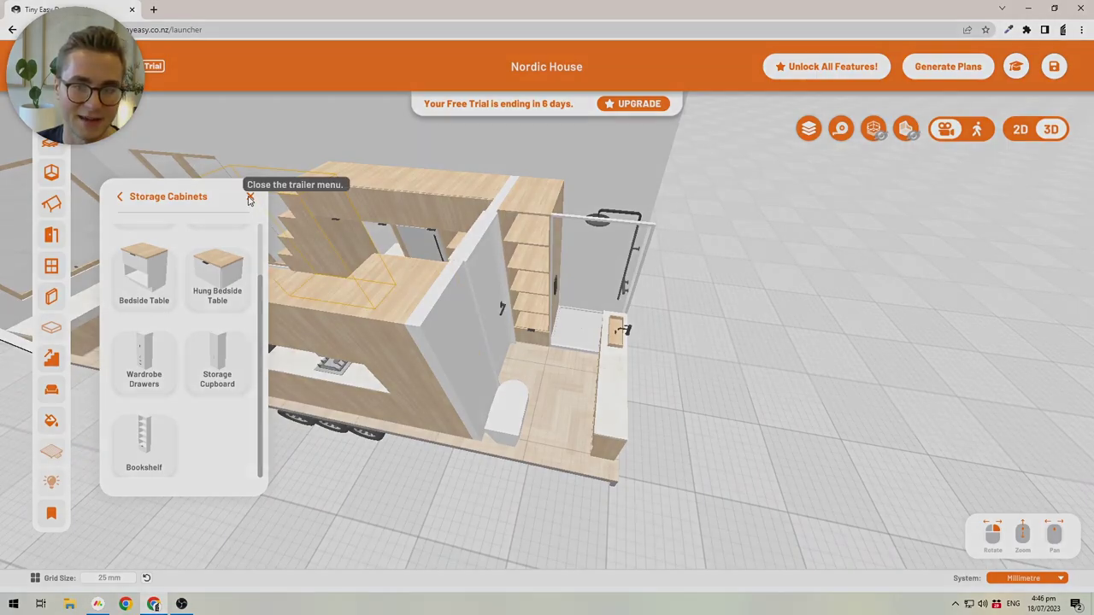